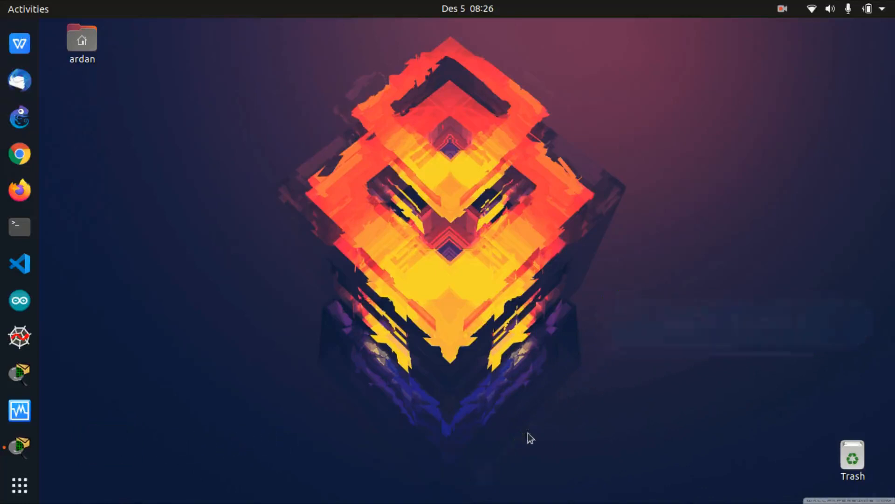
# Switch to Packet Tracer and open Server0's services, showing the HTTP and DHCP settings.
pyautogui.click(7, 441)
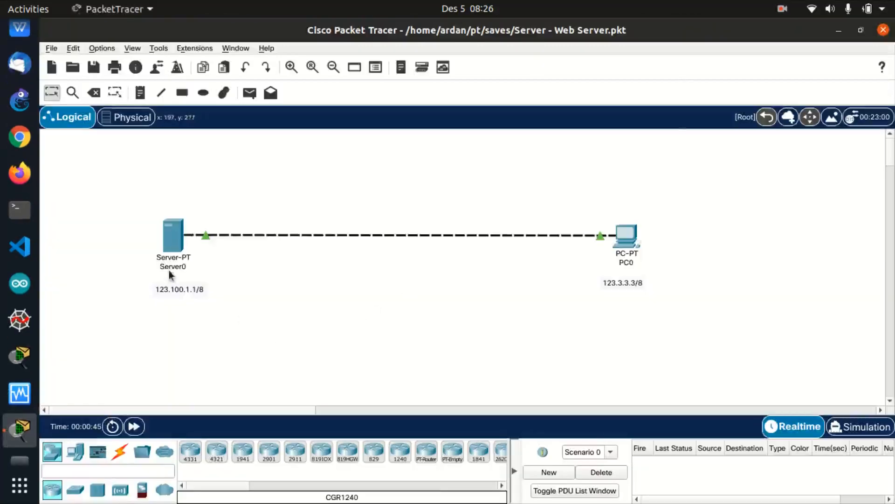
pyautogui.click(174, 254)
pyautogui.click(357, 66)
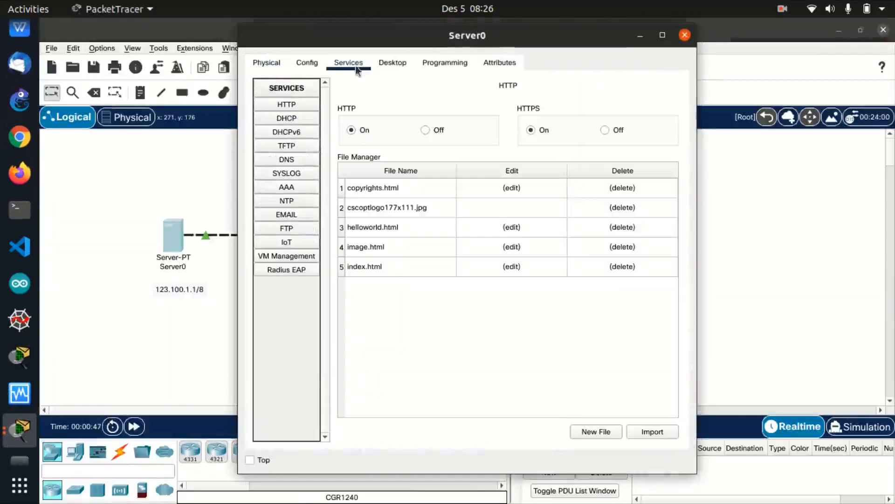
pyautogui.click(314, 106)
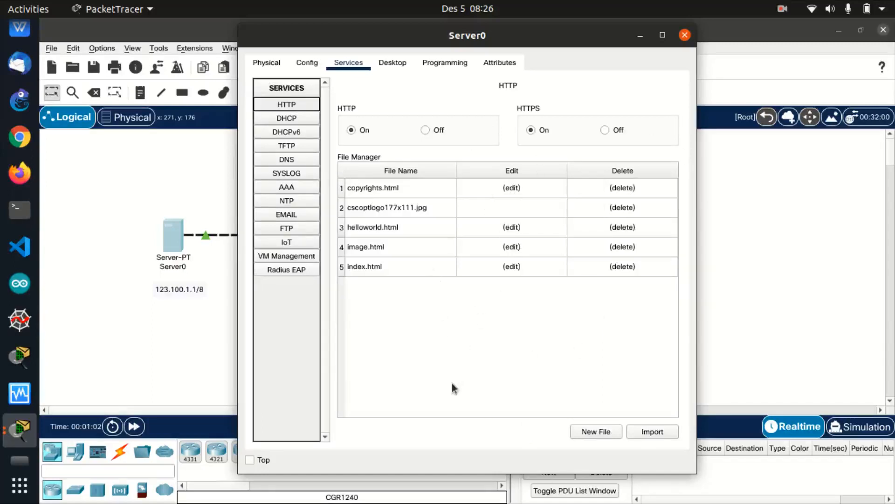
pyautogui.click(302, 119)
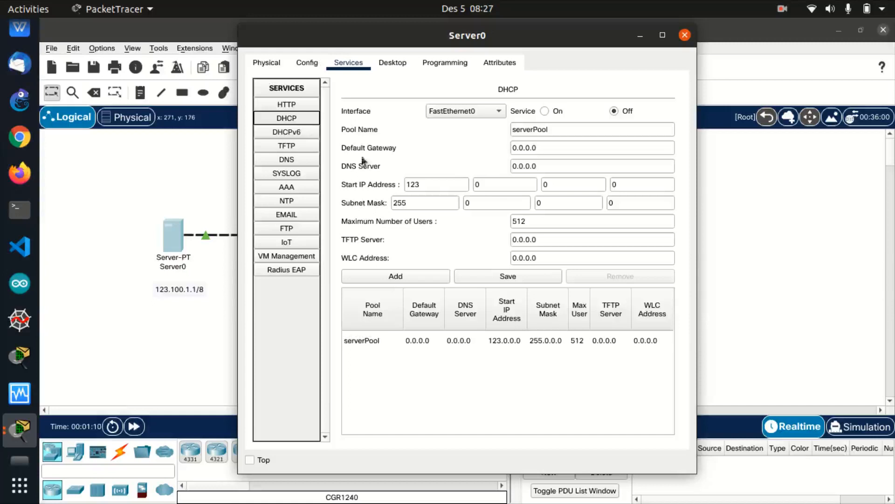
# Switch to Chrome, search for "dhcp wikipedia" and open the Indonesian Wikipedia article in a separate tab.
pyautogui.click(29, 150)
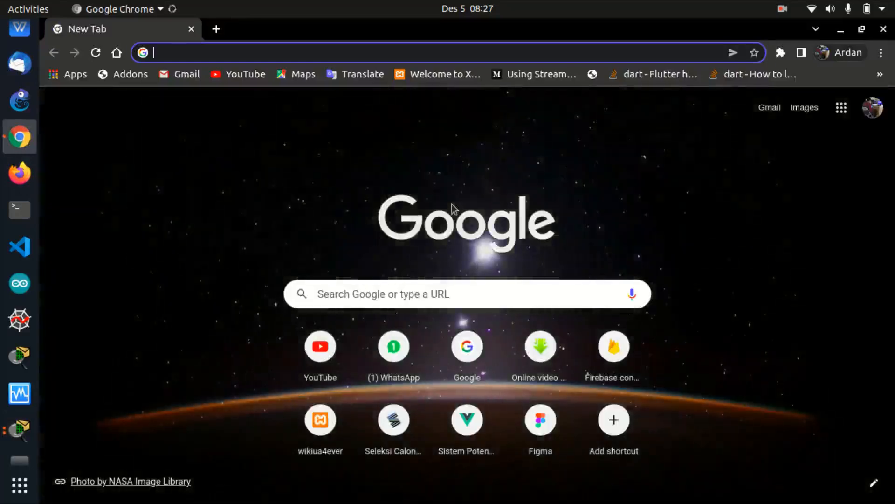
pyautogui.write('dhcp wiki')
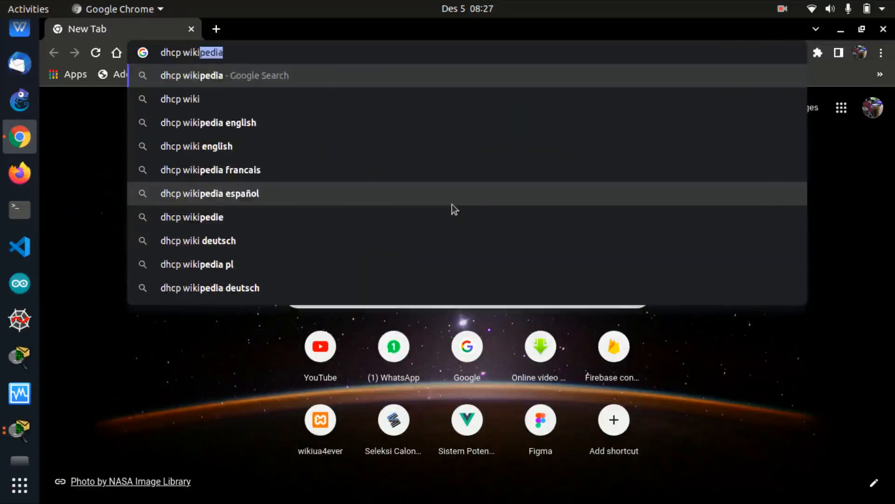
pyautogui.press('Return')
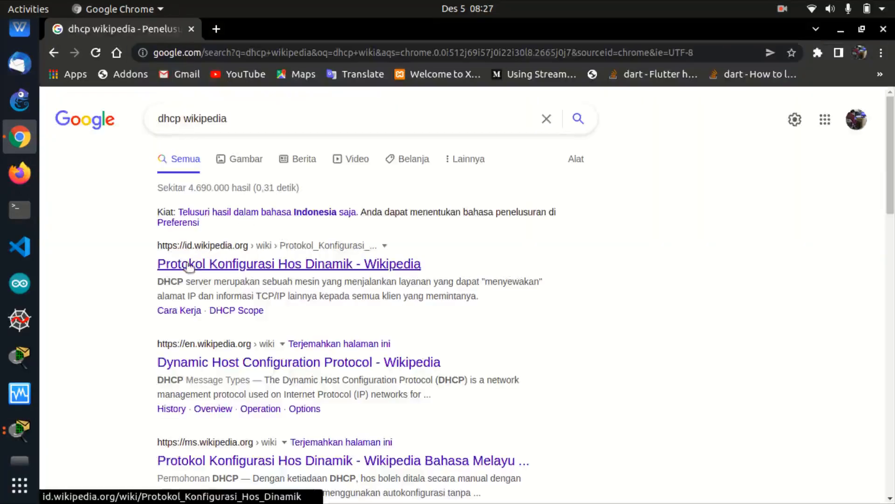
pyautogui.rightClick(194, 271)
pyautogui.click(278, 280)
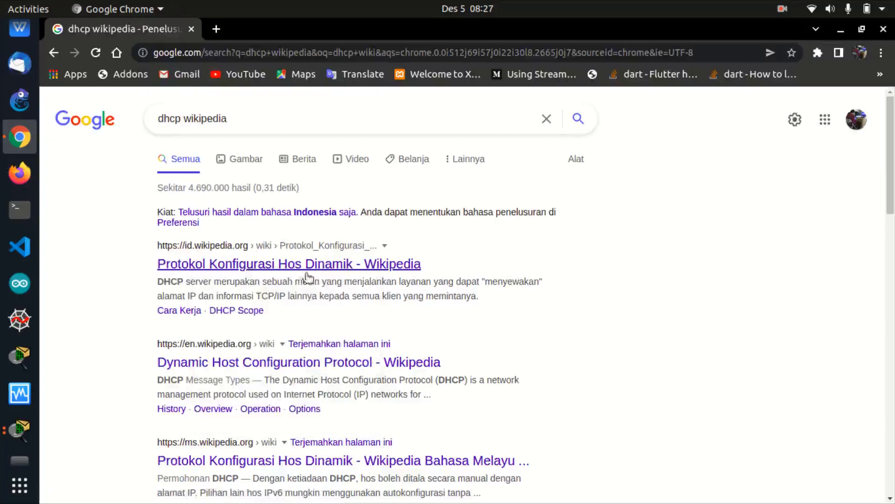
pyautogui.click(277, 29)
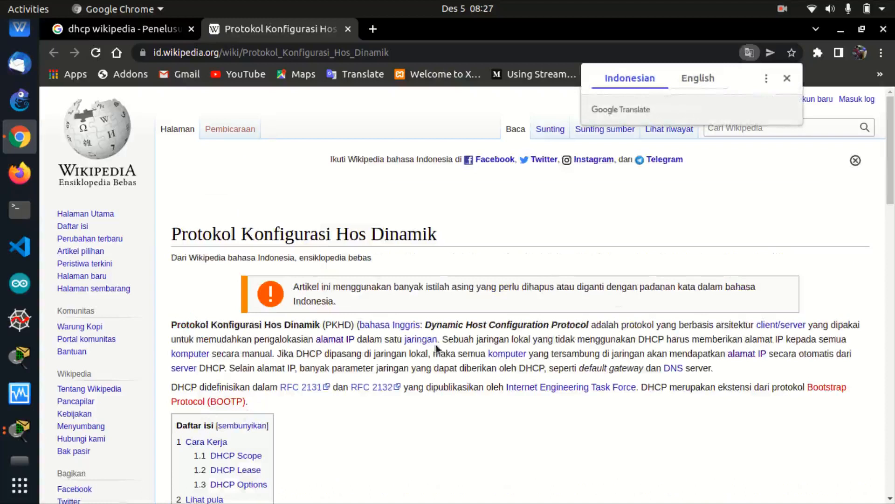
# Read the article's introductory paragraph defining Dynamic Host Configuration Protocol.
pyautogui.moveTo(425, 324); pyautogui.dragTo(611, 322)
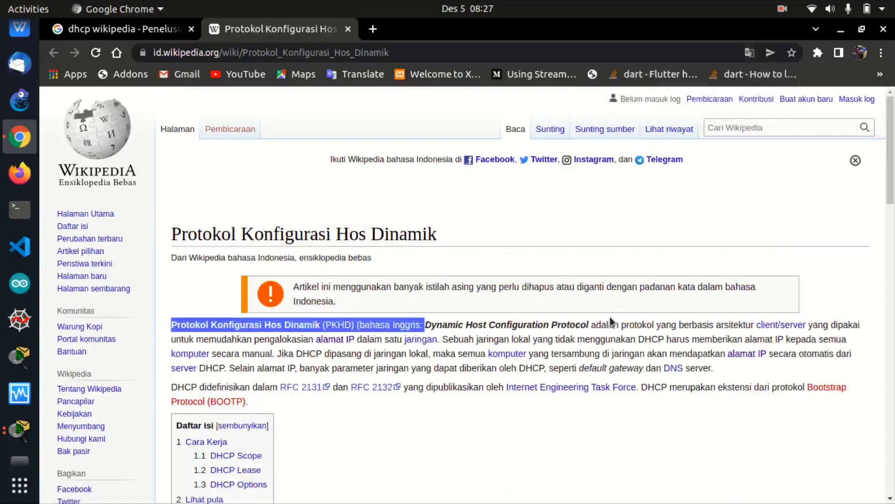
pyautogui.click(667, 329)
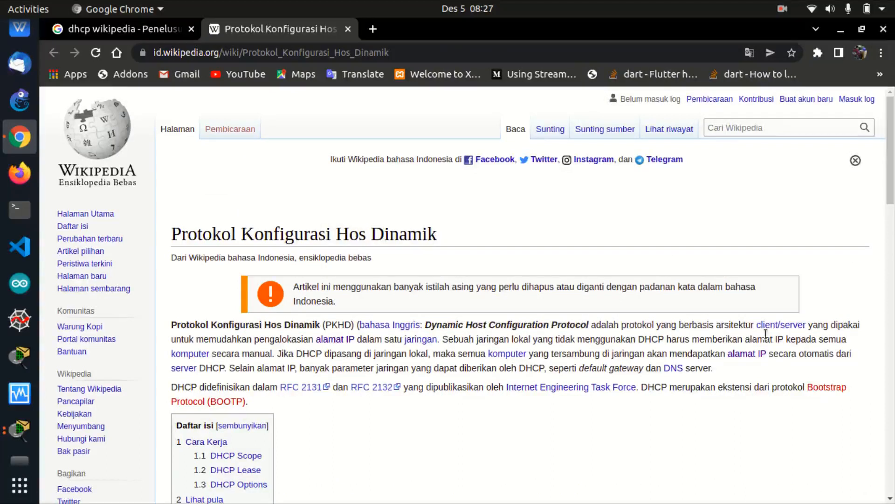
pyautogui.scroll(-1, 821, 366)
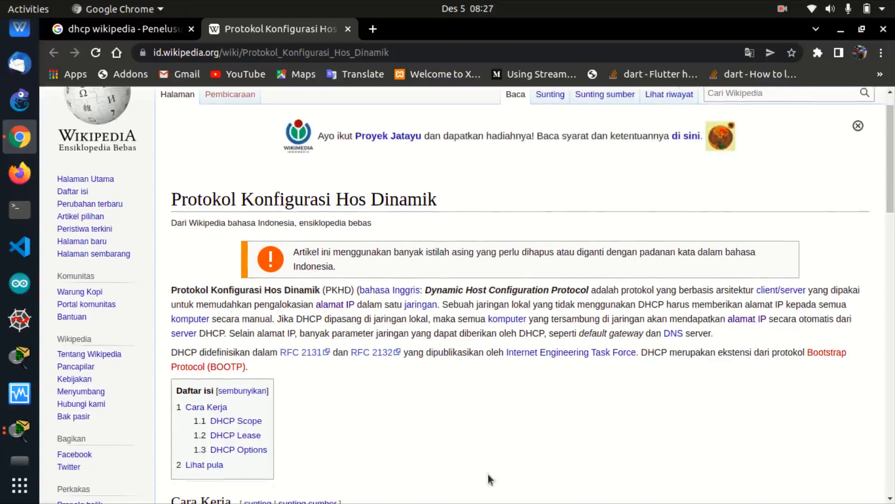
pyautogui.scroll(-1, 488, 479)
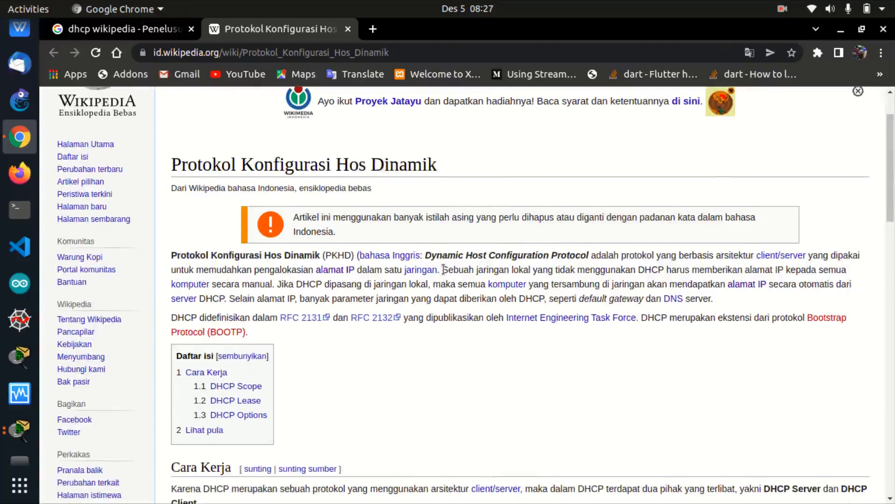
# Switch back to Packet Tracer and bring up the topology with Server0 and PC0, pointing out PC0's address label.
pyautogui.click(15, 428)
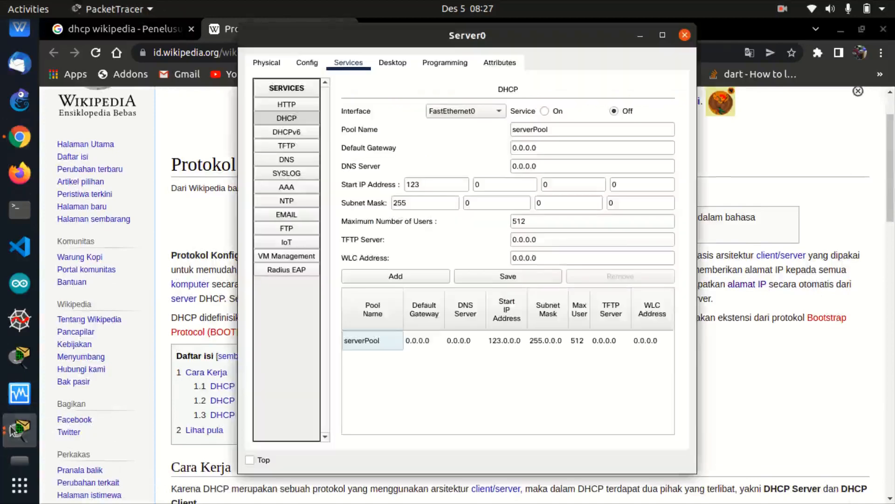
pyautogui.click(15, 428)
pyautogui.click(205, 369)
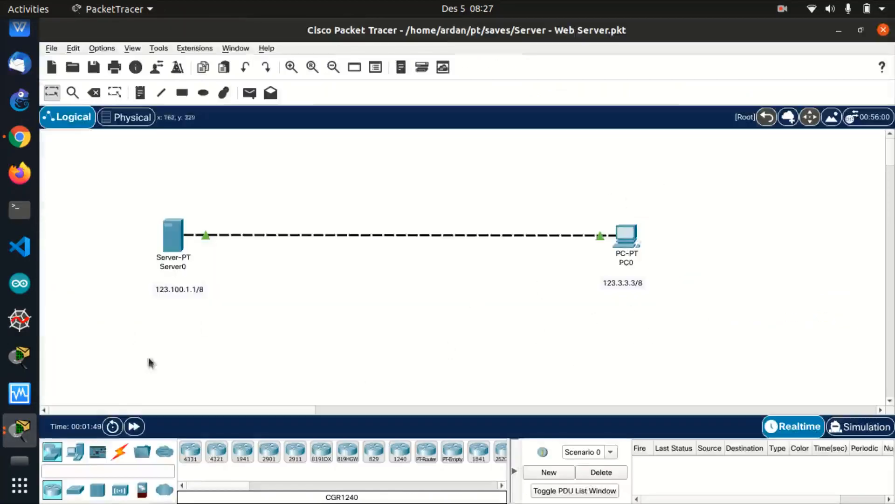
pyautogui.click(29, 439)
pyautogui.moveTo(570, 270); pyautogui.dragTo(676, 320)
pyautogui.click(574, 324)
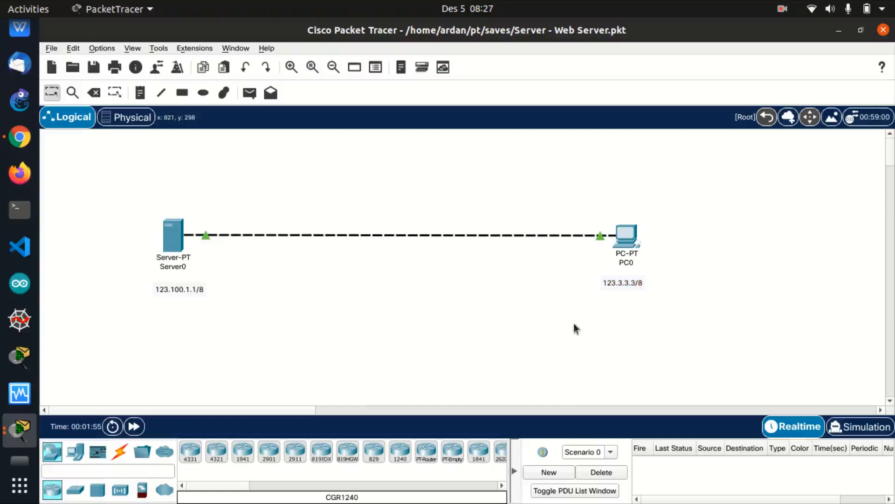
pyautogui.moveTo(541, 265); pyautogui.dragTo(720, 322)
pyautogui.click(603, 347)
# Move the 123.100.1.1/8 label slightly to the left beneath Server0.
pyautogui.moveTo(230, 297); pyautogui.dragTo(129, 292)
pyautogui.moveTo(196, 290); pyautogui.dragTo(166, 292)
pyautogui.click(196, 319)
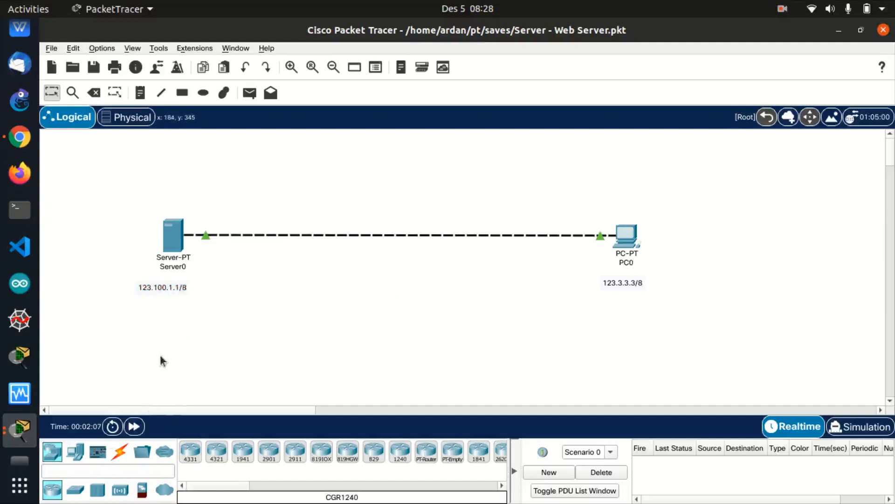
# Switch to Chrome and review the DHCP article's Cara Kerja section and introduction.
pyautogui.click(18, 150)
pyautogui.scroll(-12, 515, 320)
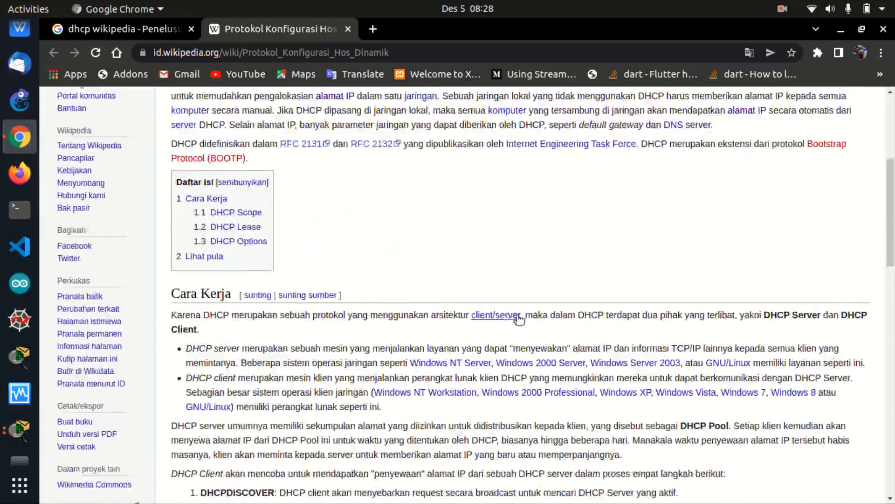
pyautogui.scroll(13, 809, 232)
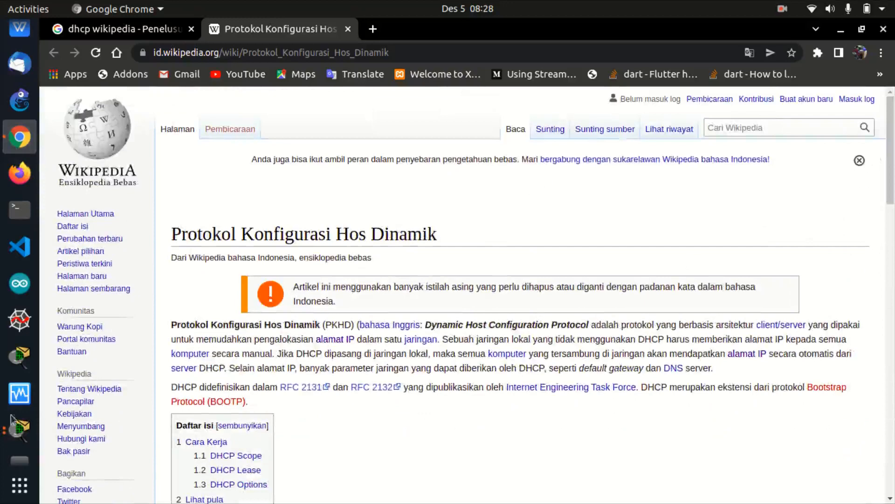
# Switch back to Packet Tracer and centre the 123.100.1.1/8 label beneath Server0.
pyautogui.click(19, 428)
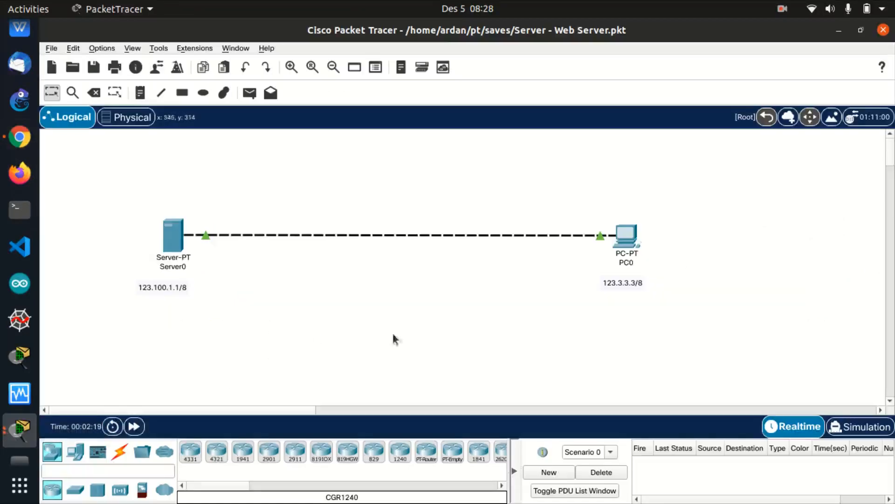
pyautogui.moveTo(176, 298); pyautogui.dragTo(185, 287)
pyautogui.click(426, 330)
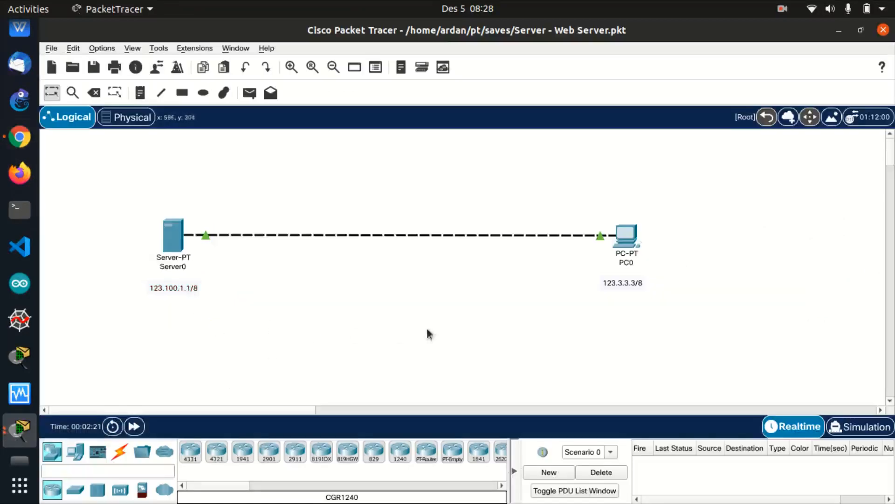
pyautogui.click(174, 236)
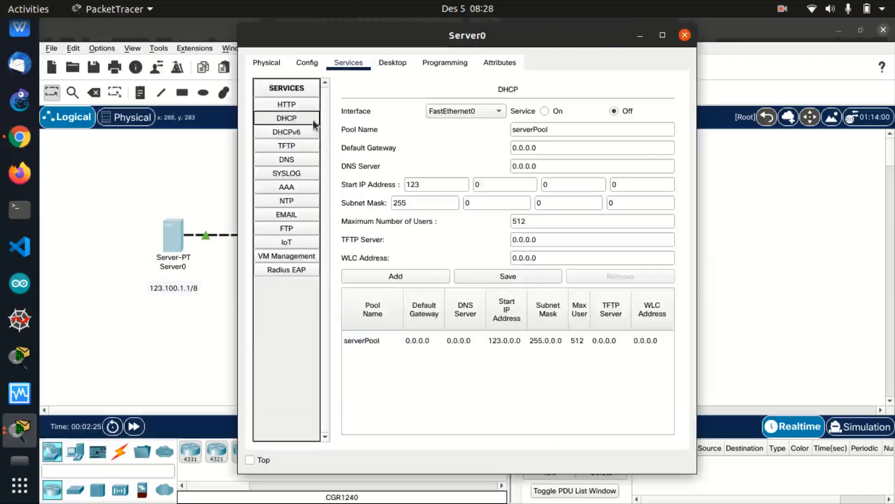
pyautogui.click(684, 35)
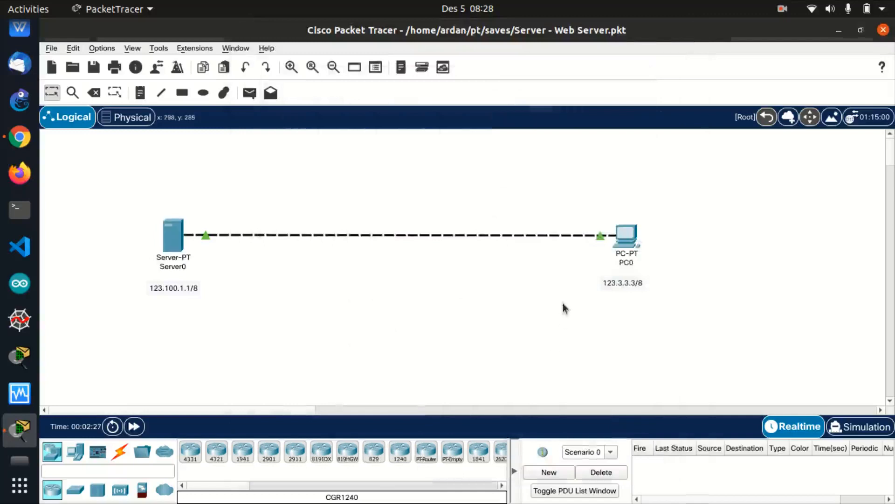
pyautogui.moveTo(595, 181); pyautogui.dragTo(558, 202)
pyautogui.moveTo(118, 198); pyautogui.dragTo(238, 328)
pyautogui.moveTo(131, 189); pyautogui.dragTo(234, 359)
pyautogui.moveTo(601, 202); pyautogui.dragTo(707, 336)
pyautogui.moveTo(116, 188); pyautogui.dragTo(225, 321)
pyautogui.click(398, 310)
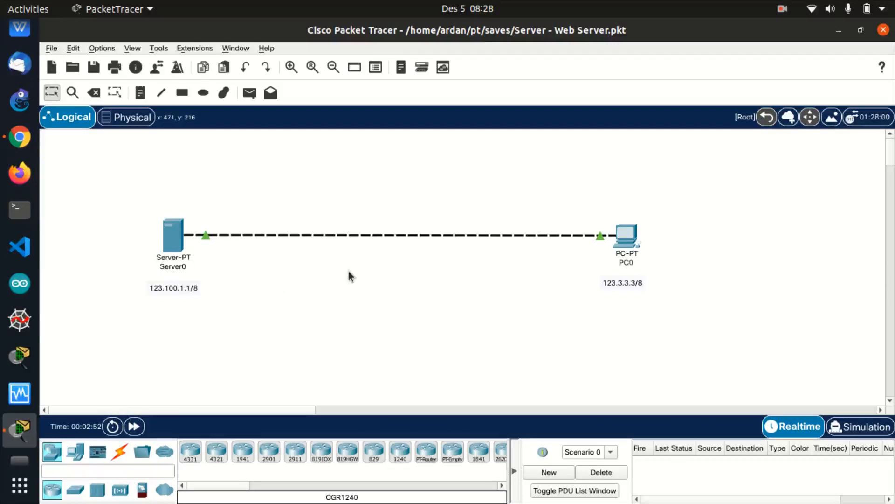
pyautogui.moveTo(583, 190); pyautogui.dragTo(735, 368)
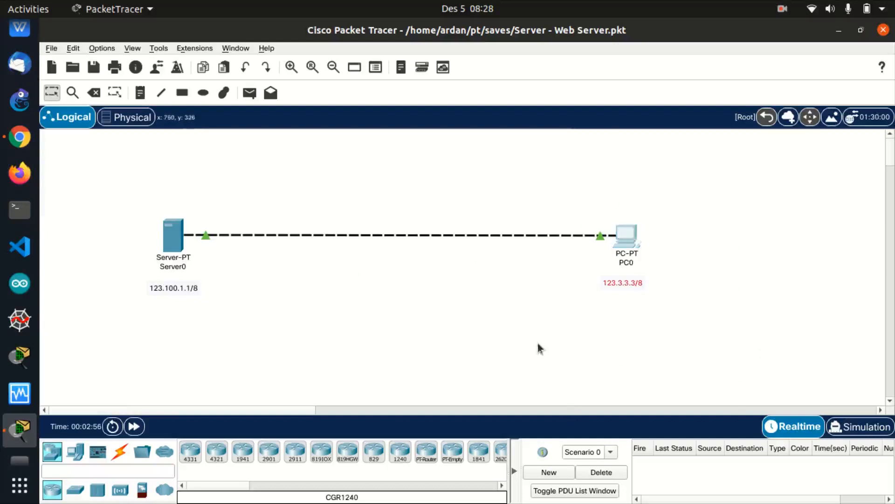
pyautogui.click(583, 329)
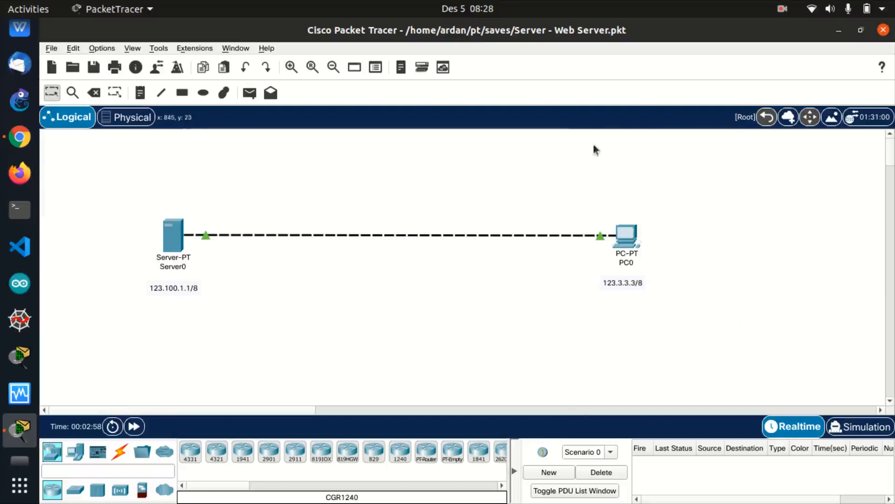
pyautogui.moveTo(536, 179); pyautogui.dragTo(692, 349)
pyautogui.click(631, 315)
pyautogui.moveTo(594, 185); pyautogui.dragTo(668, 327)
pyautogui.click(667, 326)
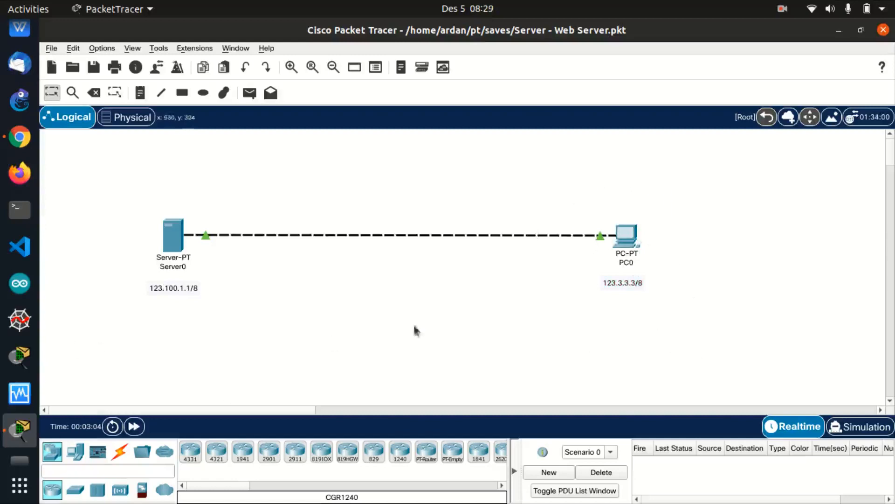
# Open Server0's services, compare the DHCP and DHCPv6 pages, and select the serverPool entry under DHCP.
pyautogui.click(163, 246)
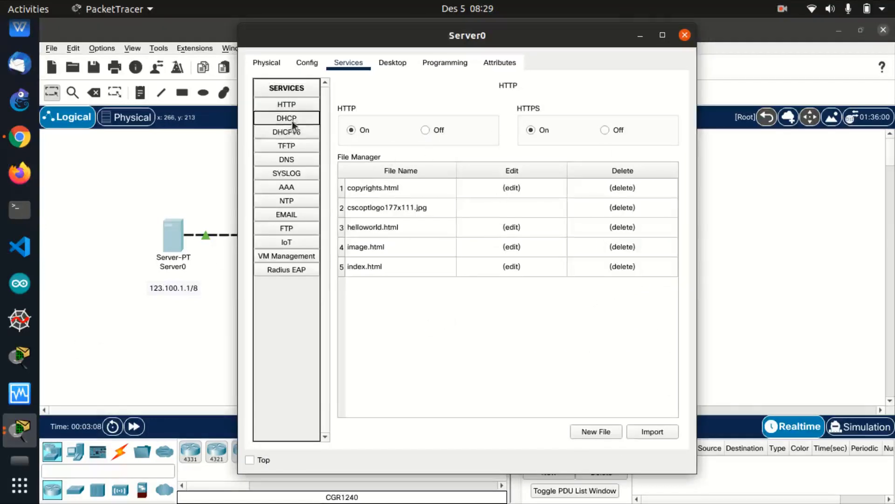
pyautogui.click(292, 121)
pyautogui.click(287, 145)
pyautogui.click(288, 132)
pyautogui.click(292, 122)
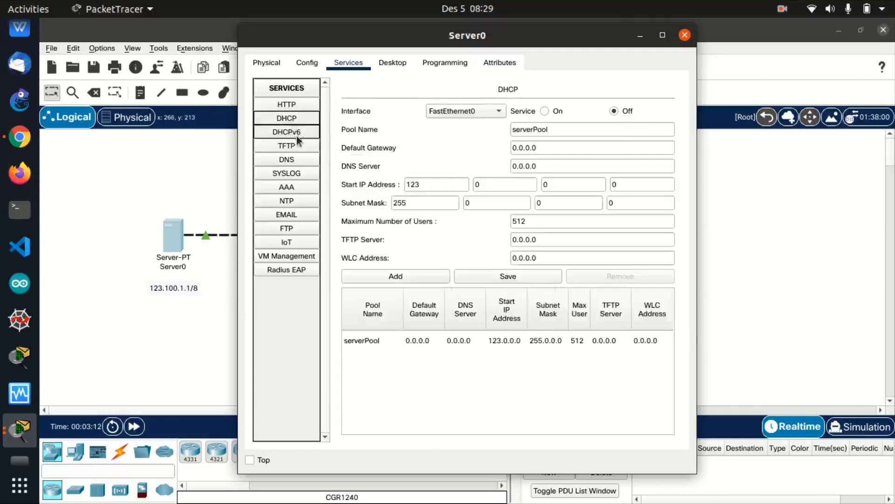
pyautogui.click(304, 132)
pyautogui.click(304, 119)
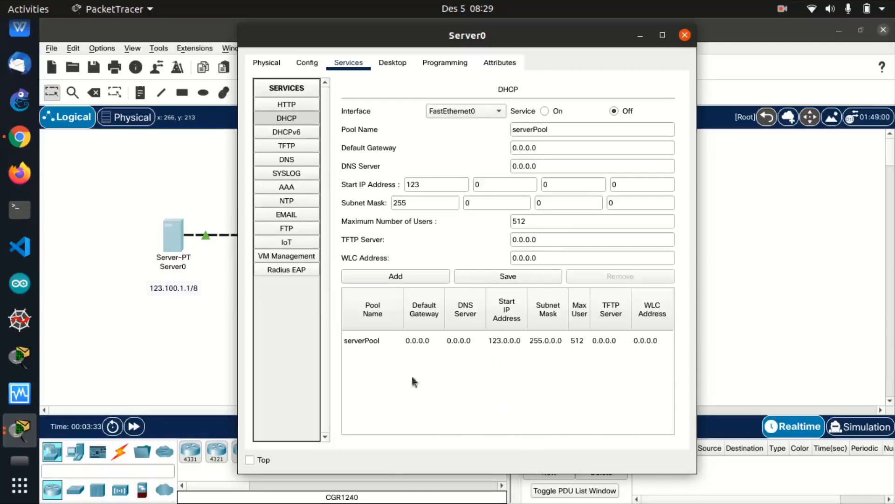
pyautogui.click(384, 345)
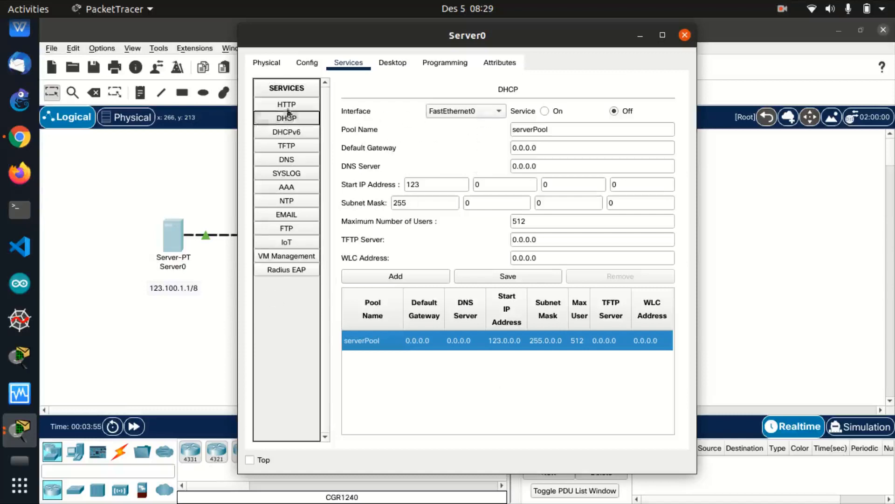
# Check Server0's FastEthernet0 interface configuration and return to its DHCP service settings.
pyautogui.click(308, 65)
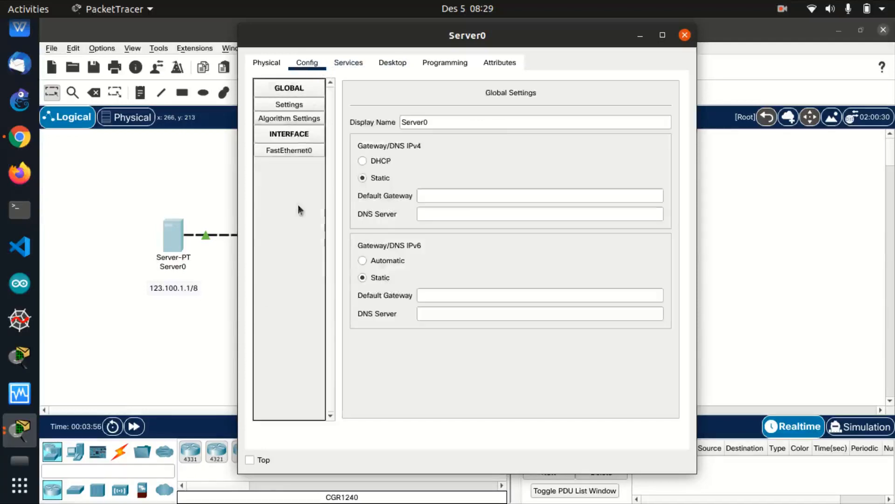
pyautogui.click(289, 150)
pyautogui.click(349, 64)
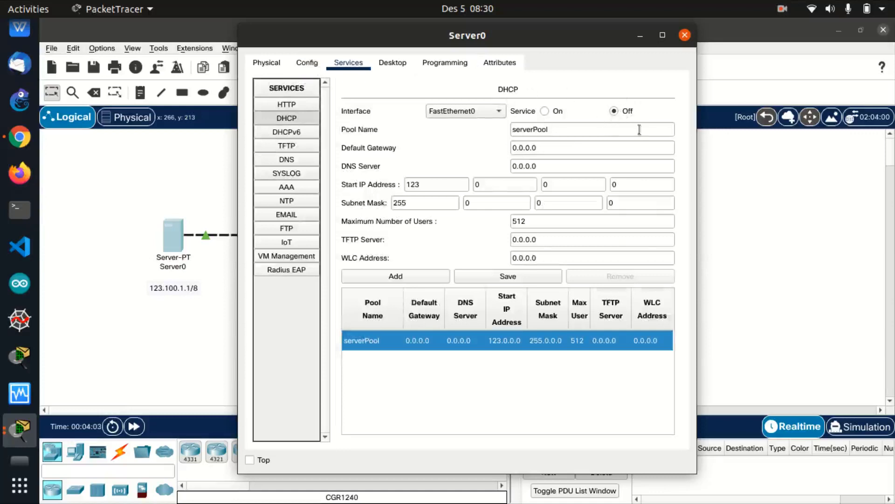
# Turn on the DHCP service for FastEthernet0 on Server0 and close the server's window.
pyautogui.moveTo(565, 44); pyautogui.dragTo(474, 41)
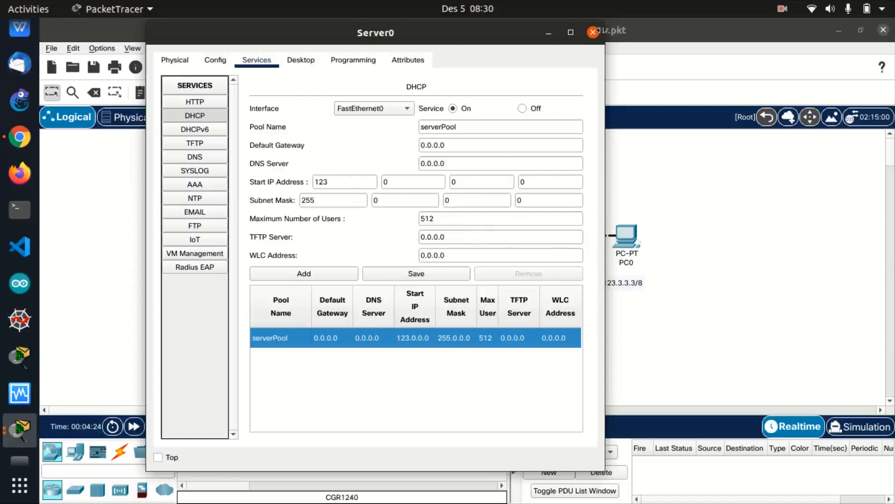
pyautogui.click(592, 32)
# Delete the 123.3.3.3/8 address label beneath PC0 and return to the Select tool.
pyautogui.moveTo(580, 280); pyautogui.dragTo(670, 319)
pyautogui.press('Delete')
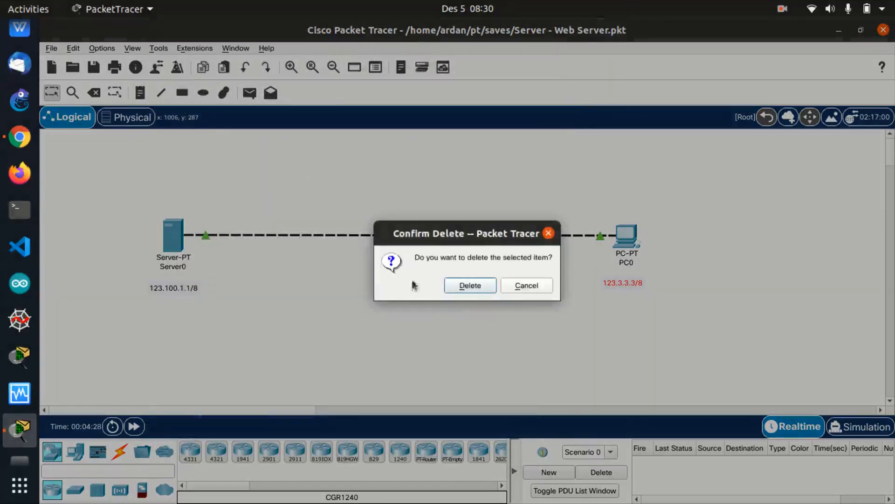
pyautogui.click(478, 287)
pyautogui.click(52, 92)
# Open PC0's configuration and set the FastEthernet0 IP configuration to DHCP.
pyautogui.click(620, 232)
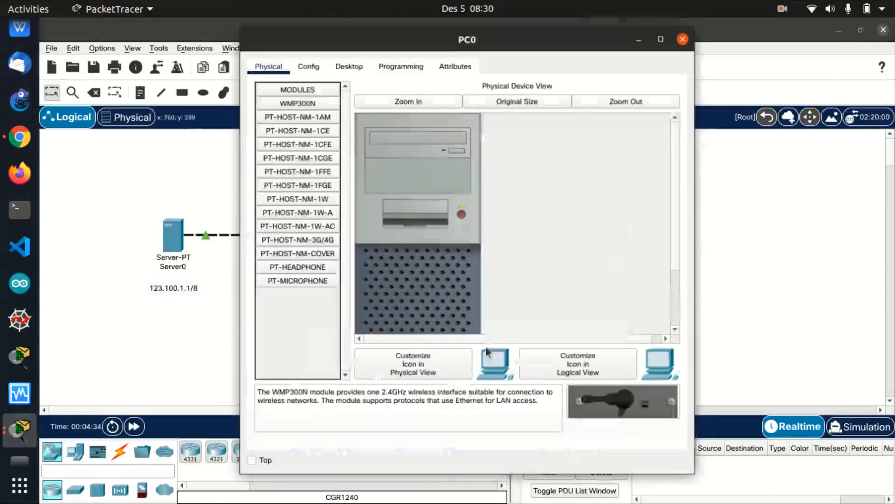
pyautogui.click(307, 62)
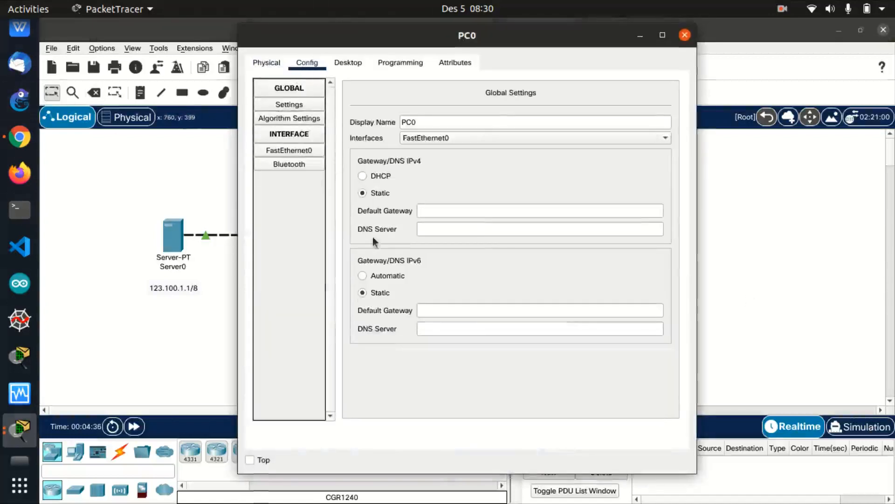
pyautogui.click(316, 152)
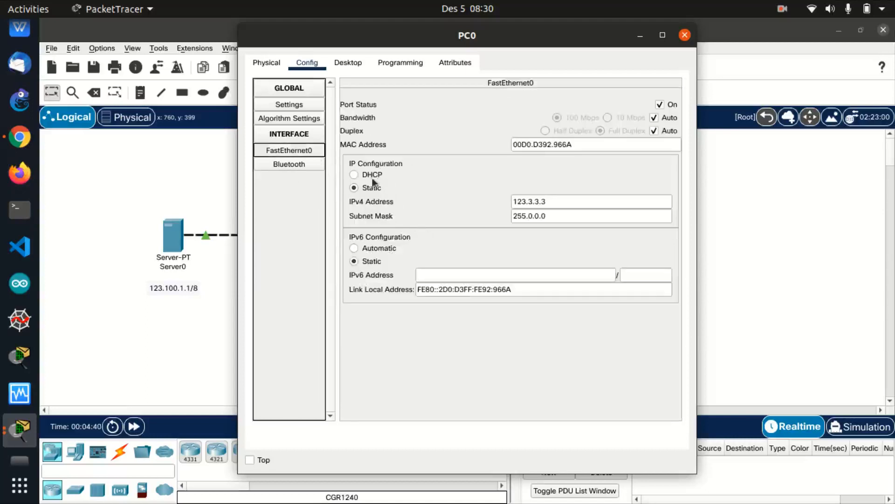
pyautogui.click(357, 173)
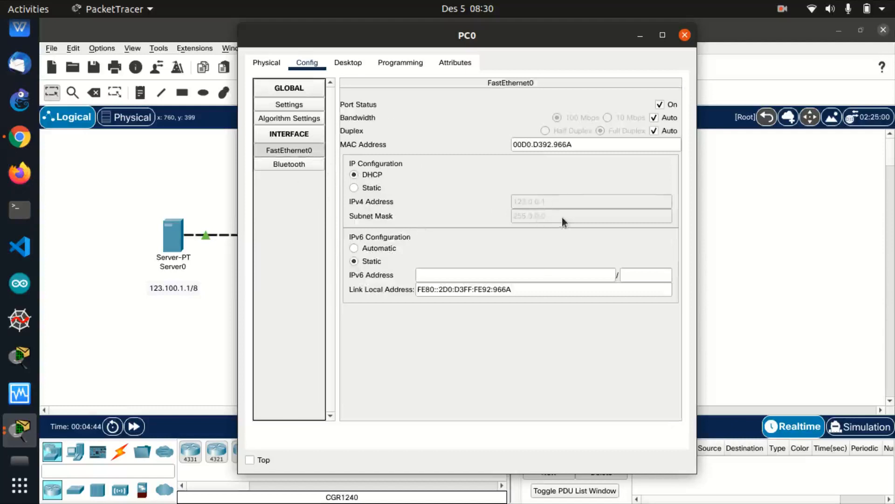
# Switch PC0's FastEthernet0 IP configuration to Static and back to DHCP twice to request the address again.
pyautogui.click(373, 187)
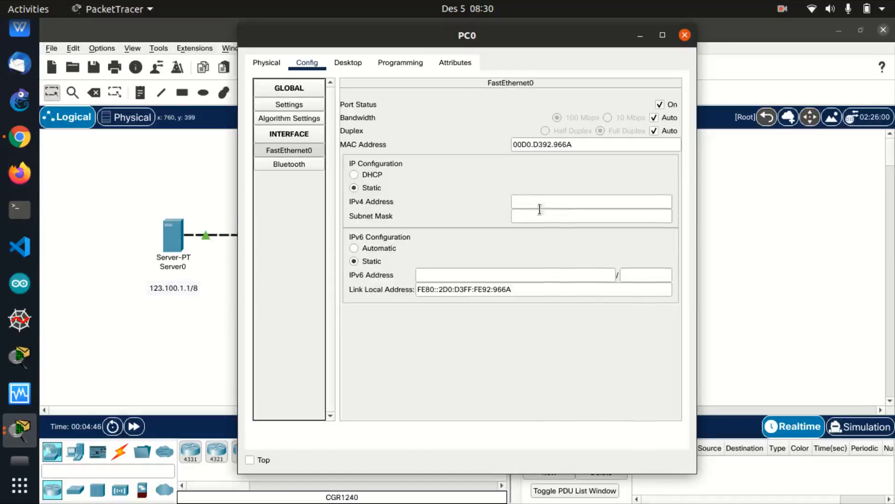
pyautogui.click(371, 174)
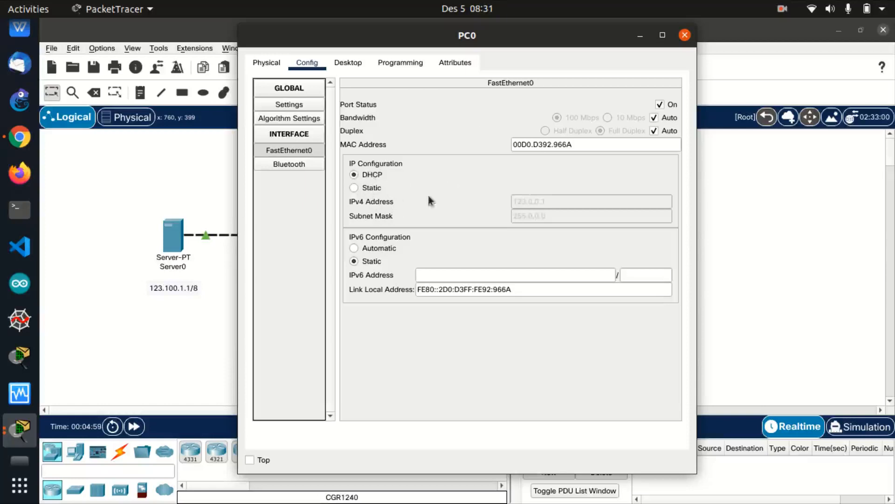
pyautogui.click(355, 188)
pyautogui.click(366, 174)
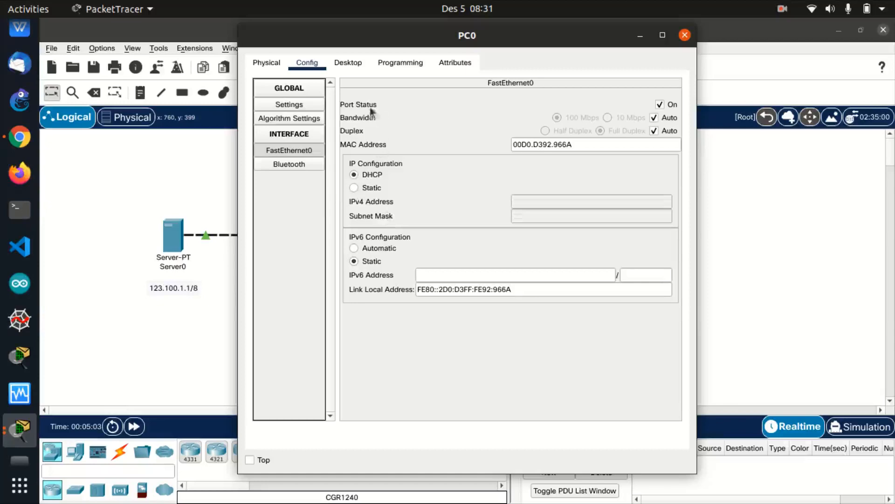
# Run ipconfig in PC0's Command Prompt and highlight the IPv4 address of the FastEthernet0 connection.
pyautogui.click(357, 69)
pyautogui.moveTo(429, 36); pyautogui.dragTo(423, 148)
pyautogui.click(543, 227)
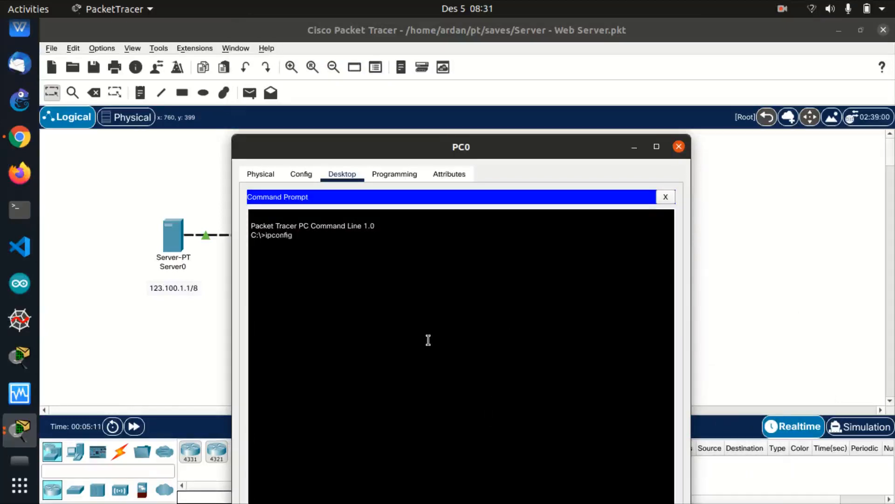
pyautogui.write('ipconfig')
pyautogui.press('Return')
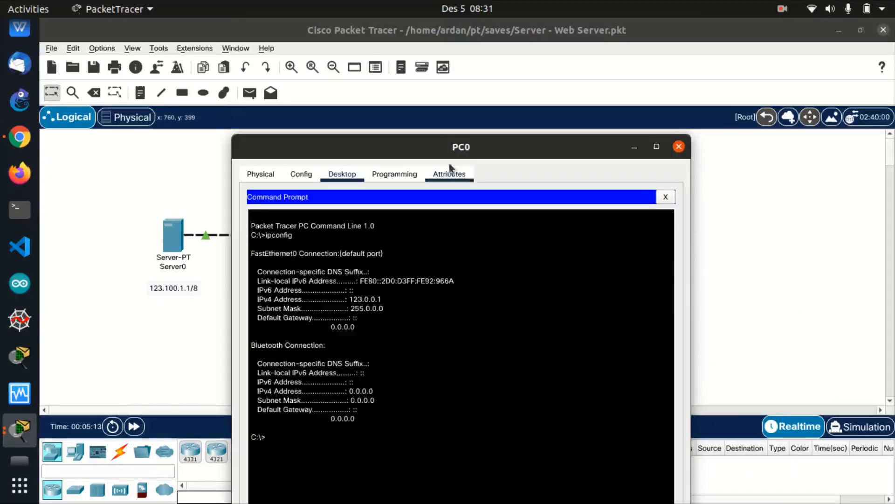
pyautogui.moveTo(428, 152); pyautogui.dragTo(678, 89)
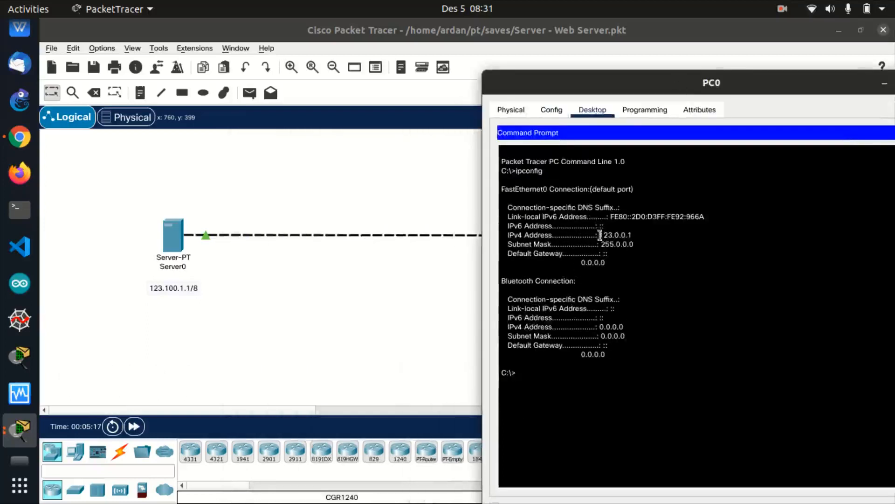
pyautogui.moveTo(599, 235); pyautogui.dragTo(648, 235)
pyautogui.click(658, 305)
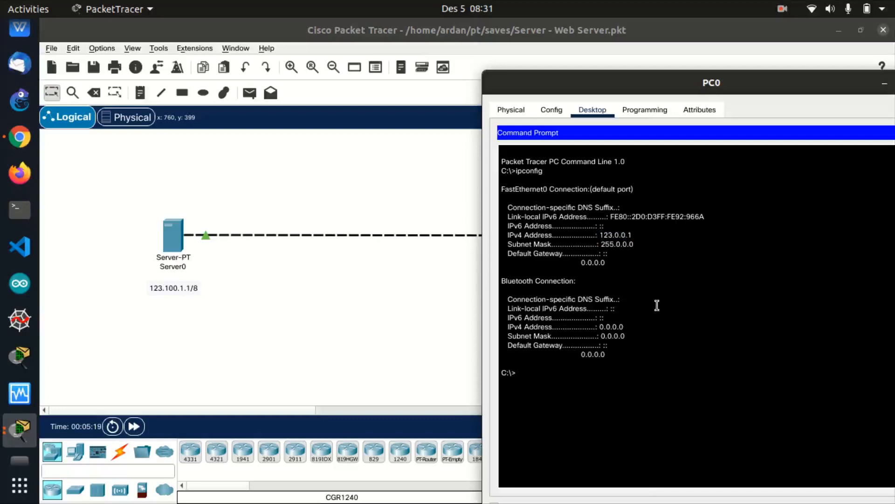
# Review PC0's global settings and FastEthernet0 IP configuration, and compare them with the ipconfig output in the Command Prompt.
pyautogui.click(551, 110)
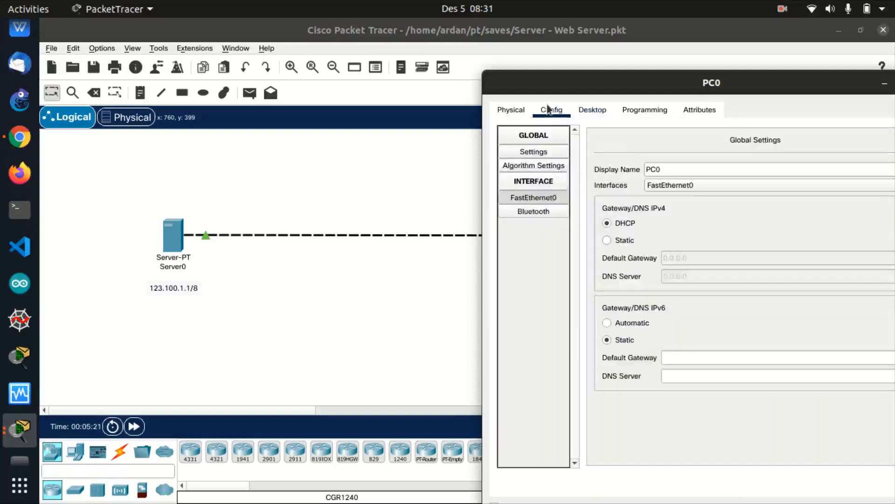
pyautogui.click(556, 156)
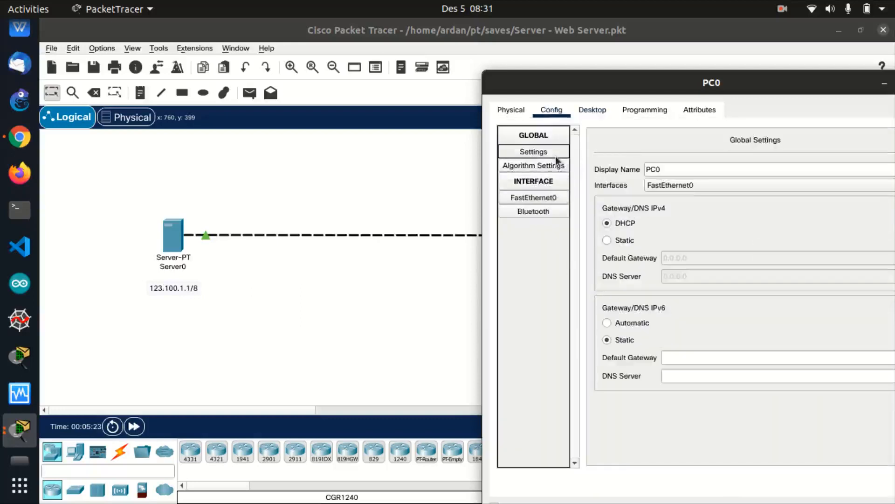
pyautogui.moveTo(630, 95); pyautogui.dragTo(517, 95)
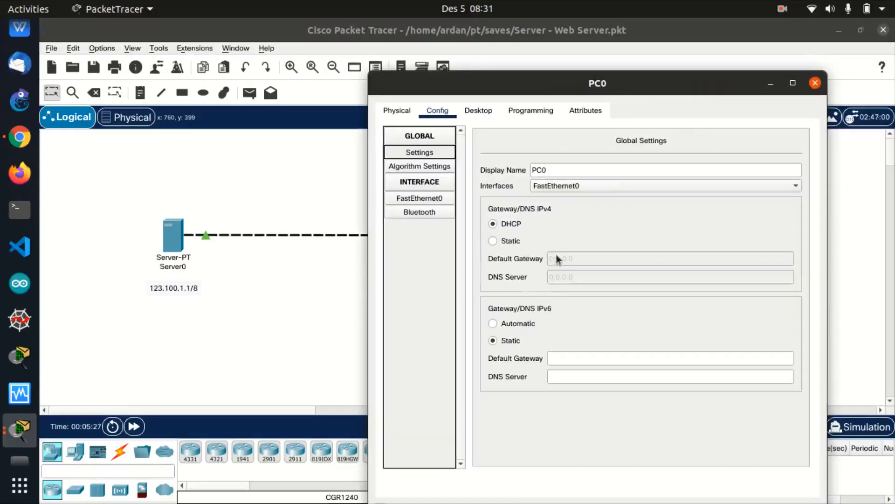
pyautogui.click(448, 199)
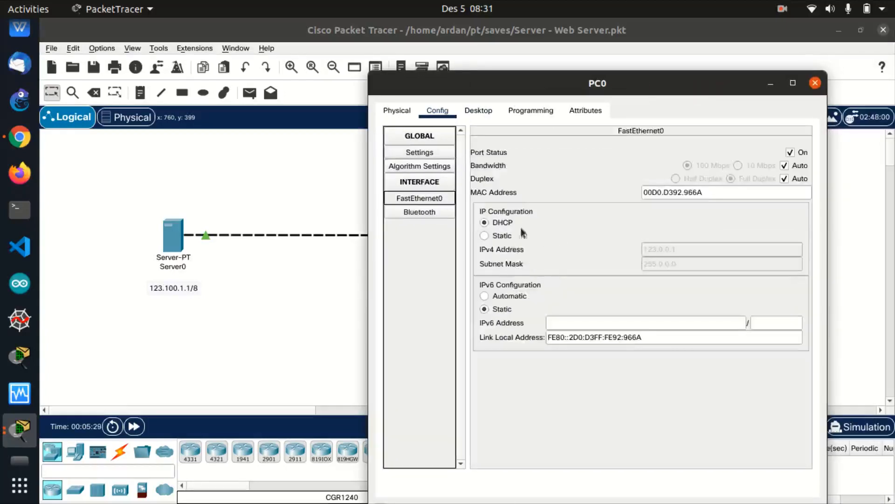
pyautogui.click(479, 111)
pyautogui.moveTo(482, 242); pyautogui.dragTo(387, 235)
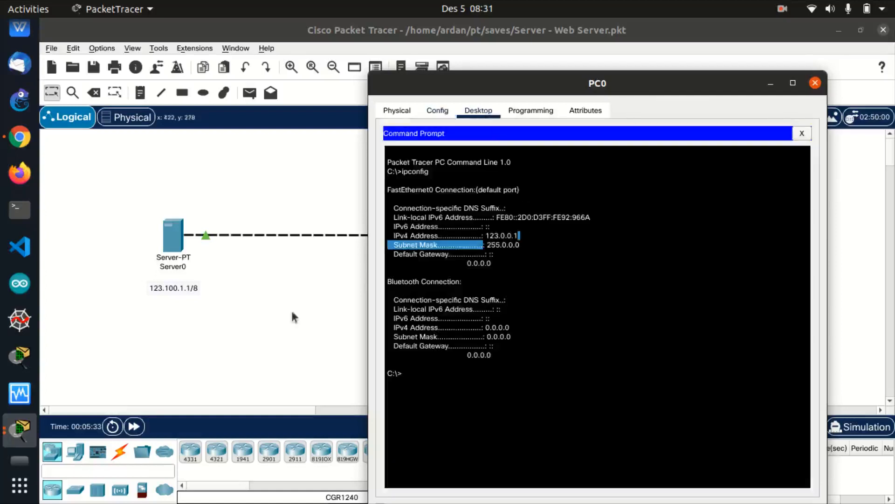
# Open Server0's DHCP service and examine the pool's start IP address and maximum number of users.
pyautogui.click(291, 309)
pyautogui.click(173, 238)
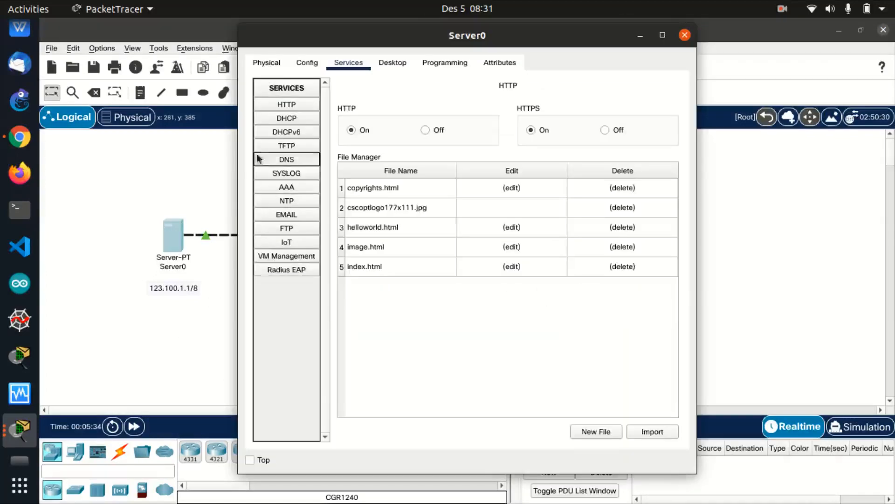
pyautogui.click(287, 120)
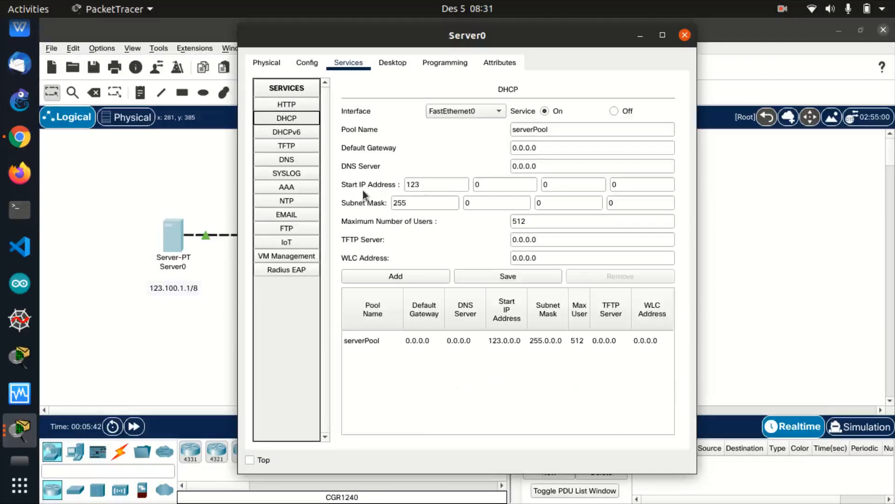
pyautogui.moveTo(411, 186); pyautogui.dragTo(472, 186)
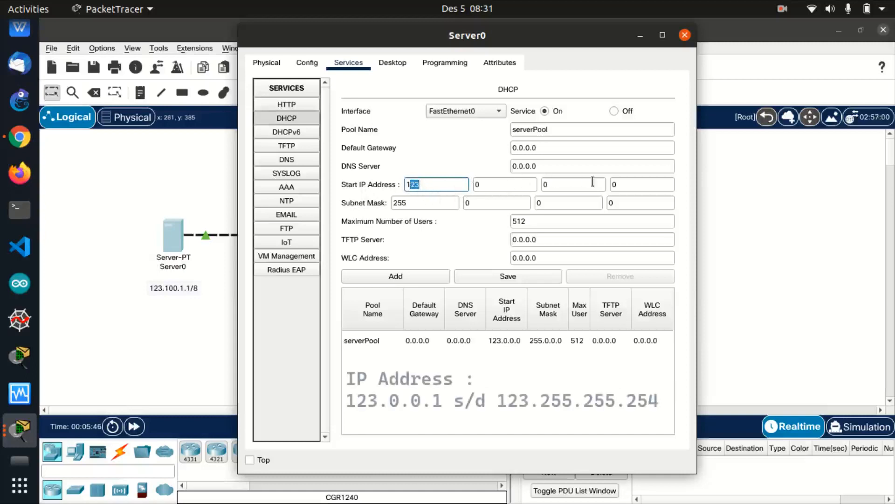
pyautogui.click(631, 185)
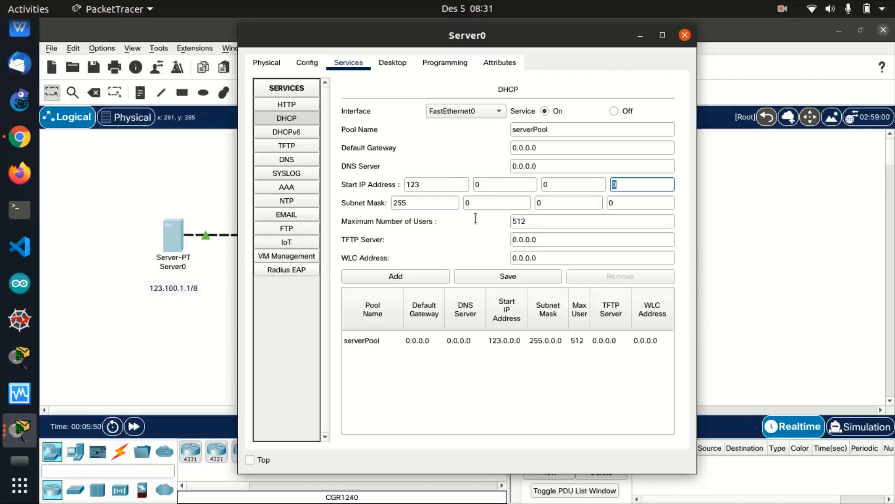
pyautogui.click(509, 408)
pyautogui.click(635, 185)
pyautogui.click(527, 222)
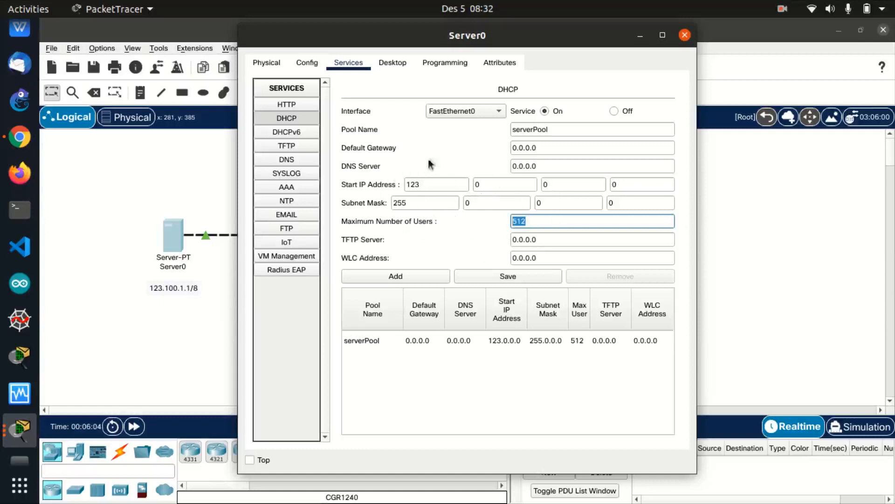
# Examine the default gateway, DNS server and pool name of Server0's DHCP pool, and close the server's window.
pyautogui.moveTo(536, 147); pyautogui.dragTo(512, 143)
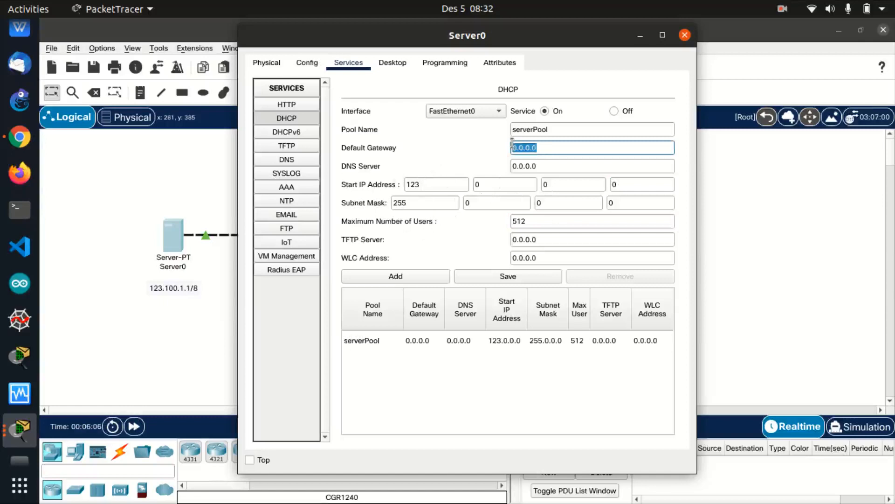
pyautogui.click(550, 165)
pyautogui.click(577, 130)
pyautogui.hotkey('ctrl', 'a')
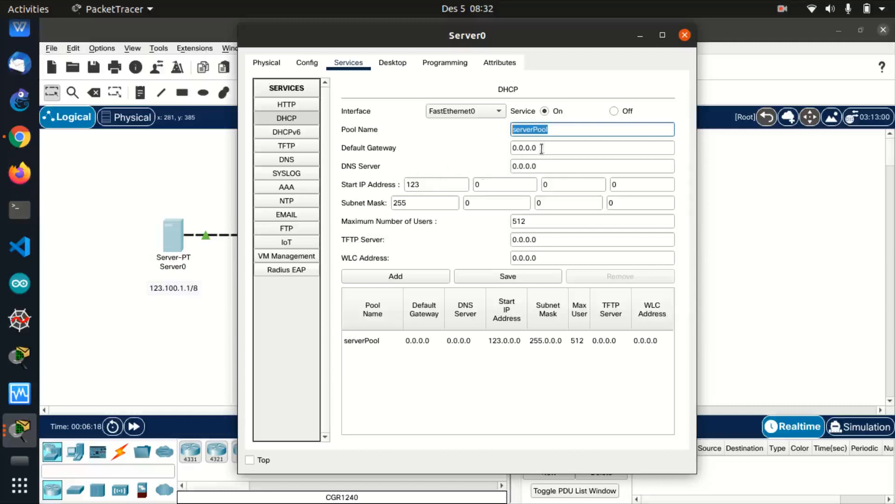
pyautogui.press('Tab')
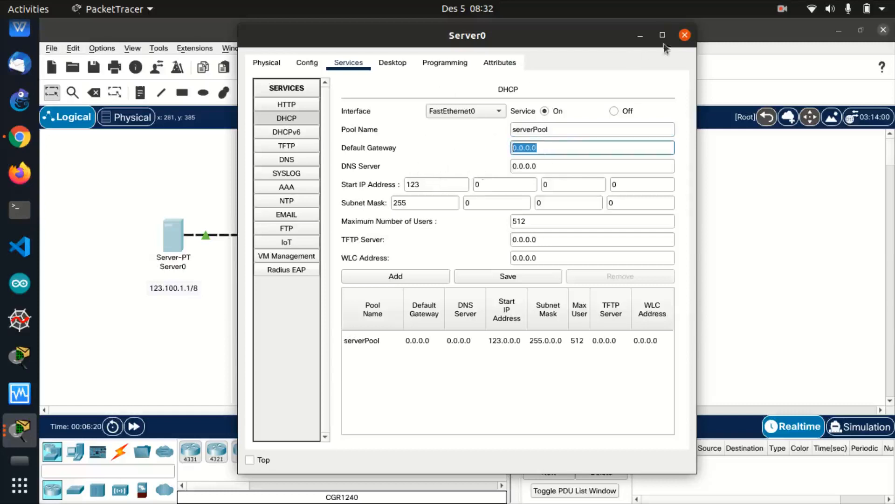
pyautogui.click(684, 35)
# Check PC0's global gateway and DNS settings and return to its Command Prompt.
pyautogui.click(616, 246)
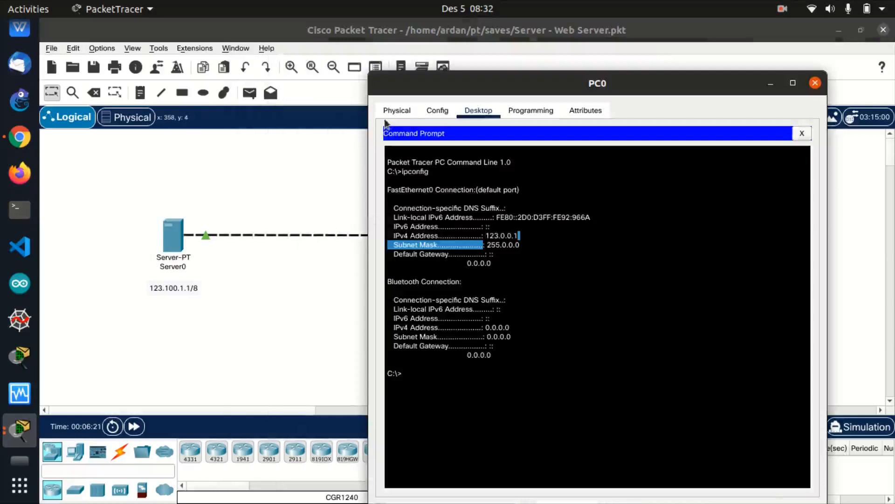
pyautogui.click(436, 110)
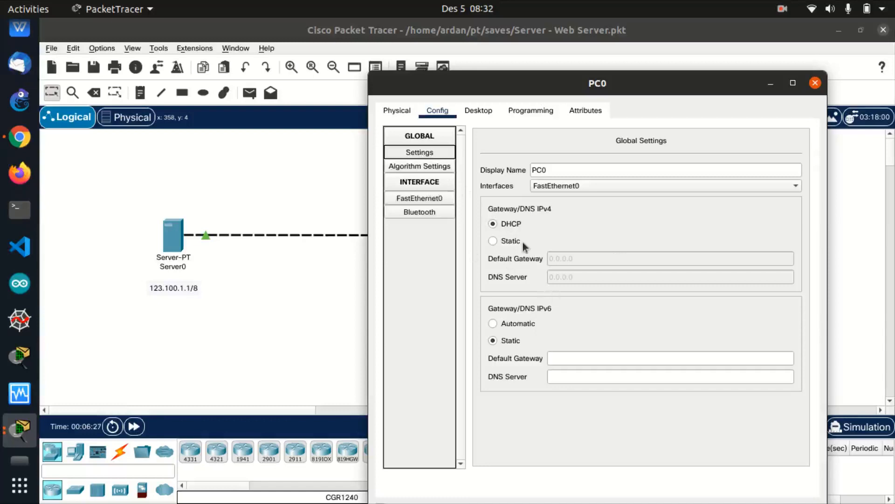
pyautogui.click(489, 111)
pyautogui.click(522, 395)
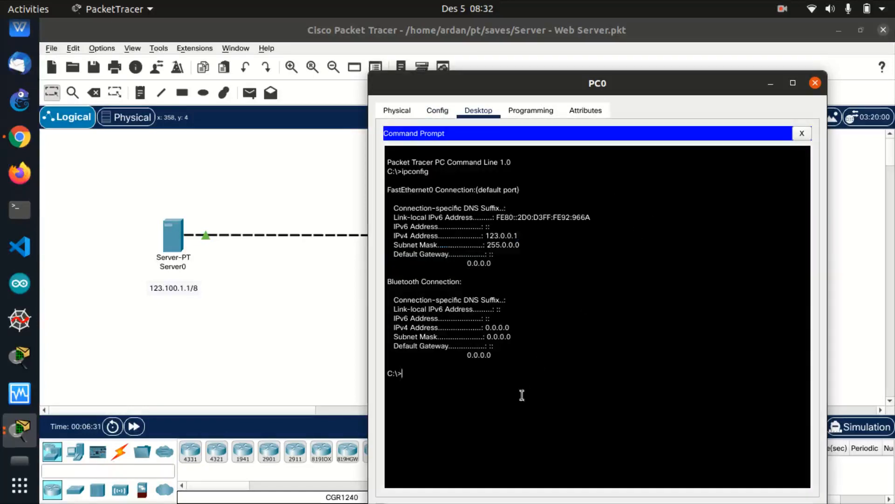
# Check Server0's FastEthernet0 address configuration and compare it with the IPv4 address in PC0's Command Prompt.
pyautogui.click(170, 237)
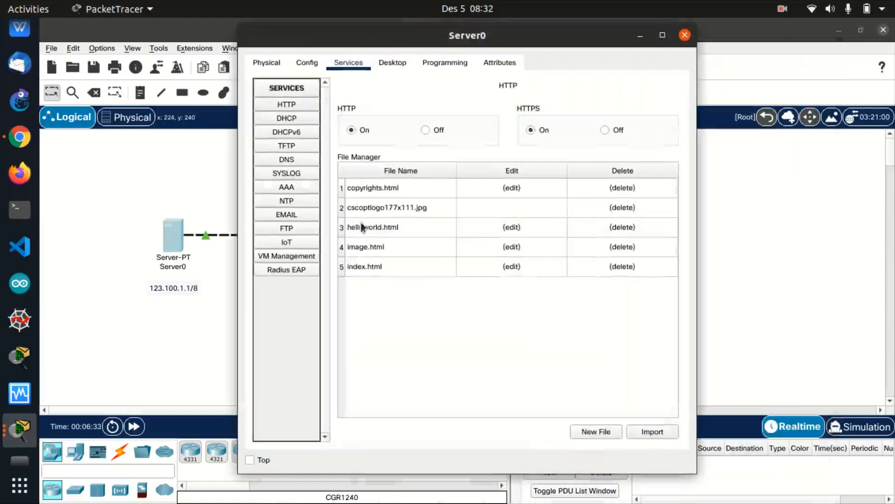
pyautogui.click(307, 62)
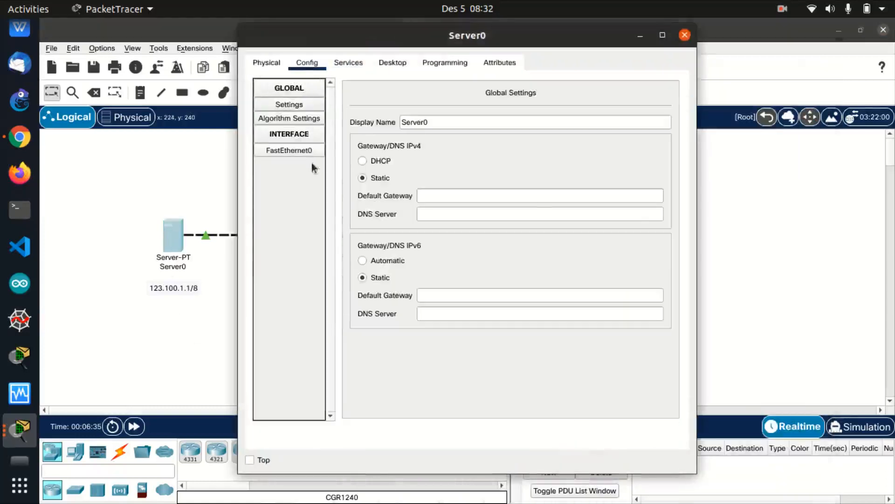
pyautogui.click(289, 150)
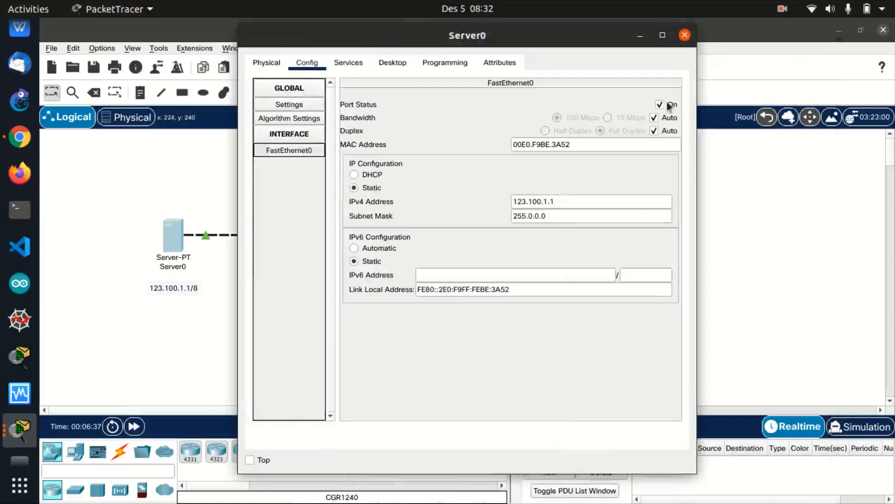
pyautogui.click(685, 35)
pyautogui.click(625, 236)
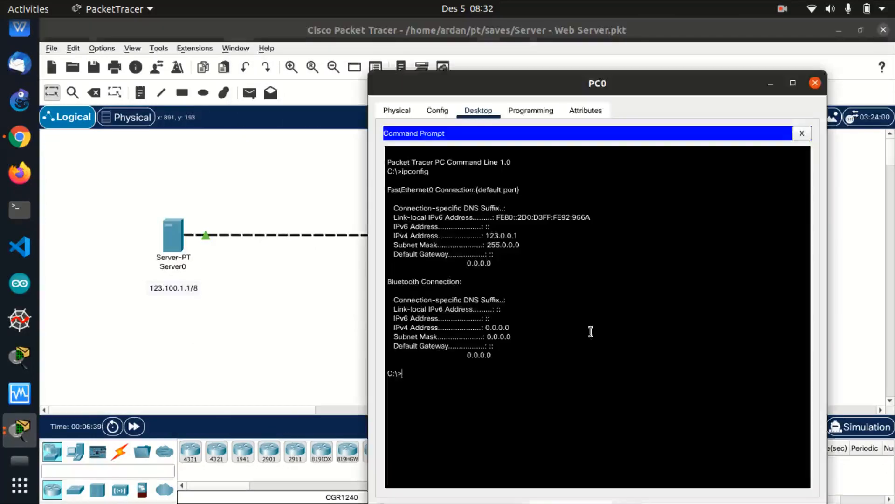
pyautogui.moveTo(486, 236); pyautogui.dragTo(555, 236)
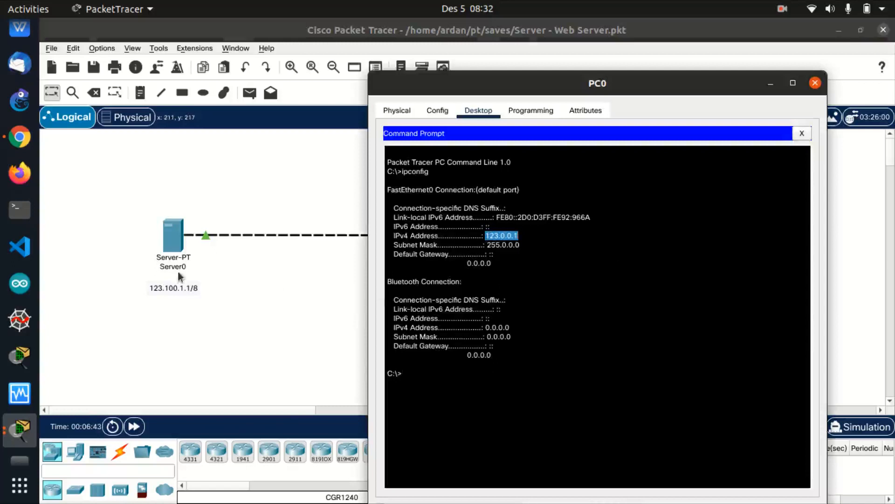
# Ping Server0 at 123.100.1.1 from PC0's Command Prompt.
pyautogui.moveTo(493, 93); pyautogui.dragTo(464, 63)
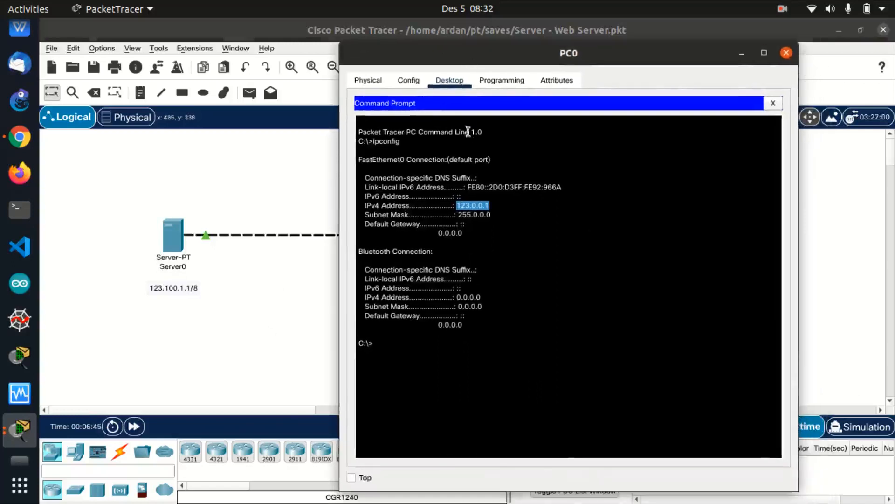
pyautogui.click(466, 382)
pyautogui.write('ping 123')
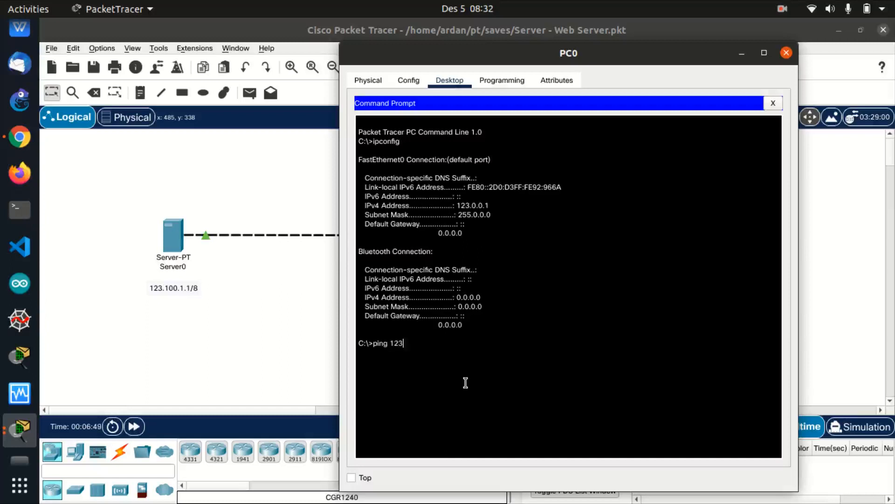
pyautogui.write('.100.1.1')
pyautogui.press('Return')
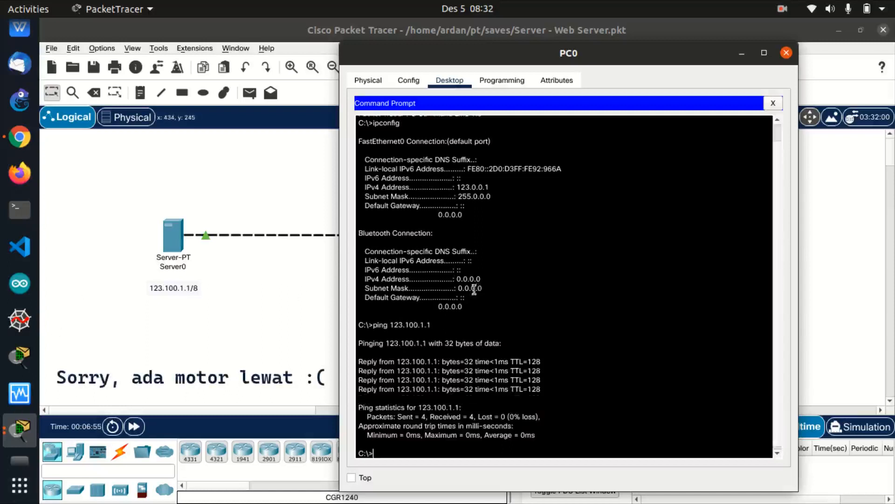
# Delete the cable that links Server0 directly to PC0 in the workspace.
pyautogui.click(236, 346)
pyautogui.click(94, 92)
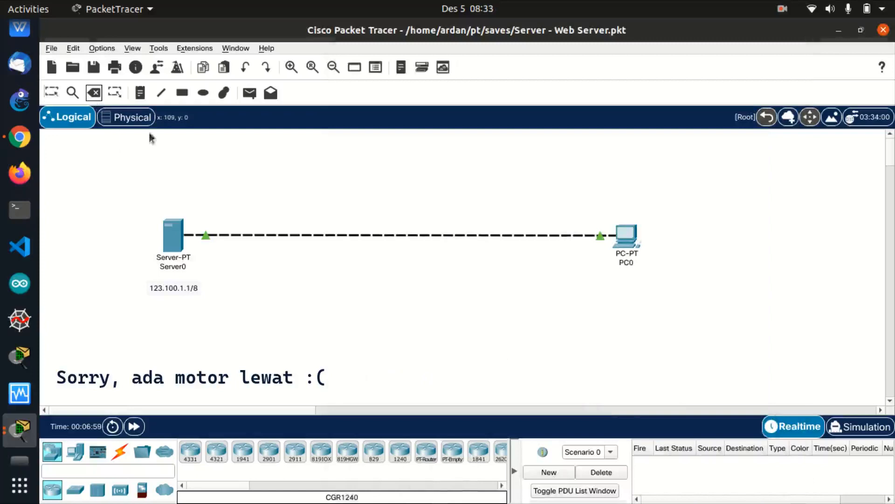
pyautogui.click(373, 235)
pyautogui.click(52, 92)
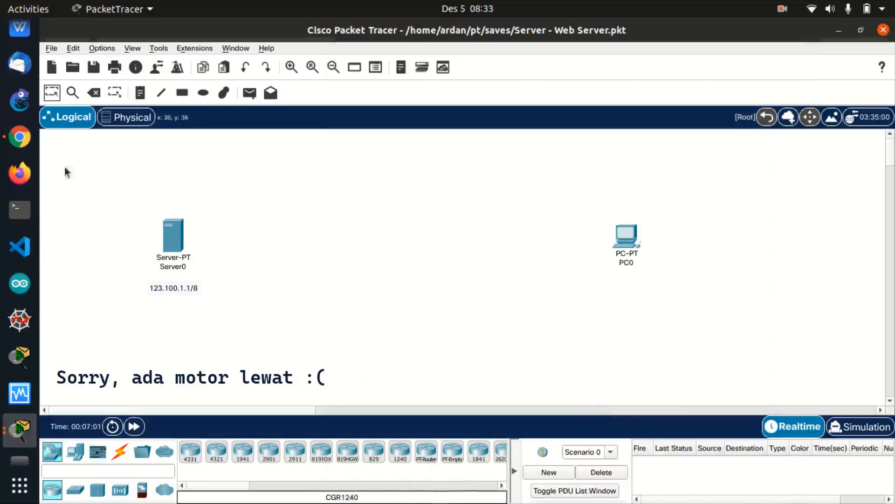
# Place a 2960 switch between Server0 and PC0, and move PC0 further down the workspace.
pyautogui.click(75, 490)
pyautogui.click(190, 451)
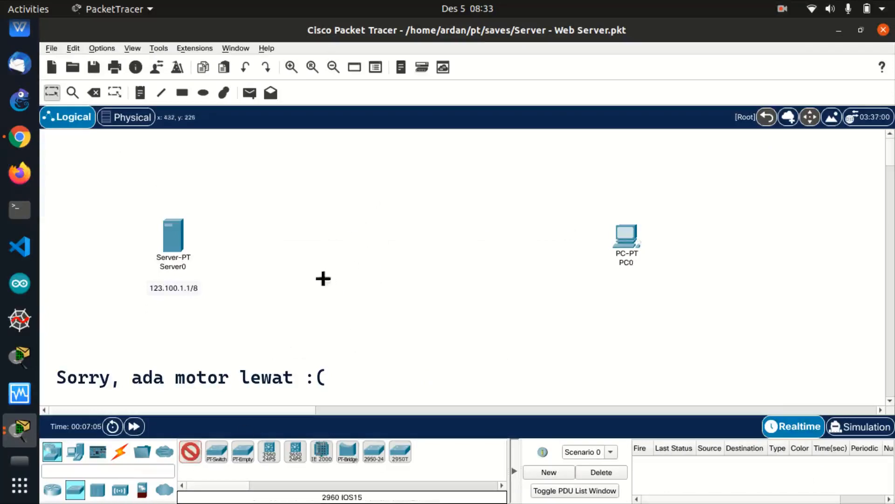
pyautogui.click(364, 250)
pyautogui.moveTo(630, 253); pyautogui.dragTo(664, 310)
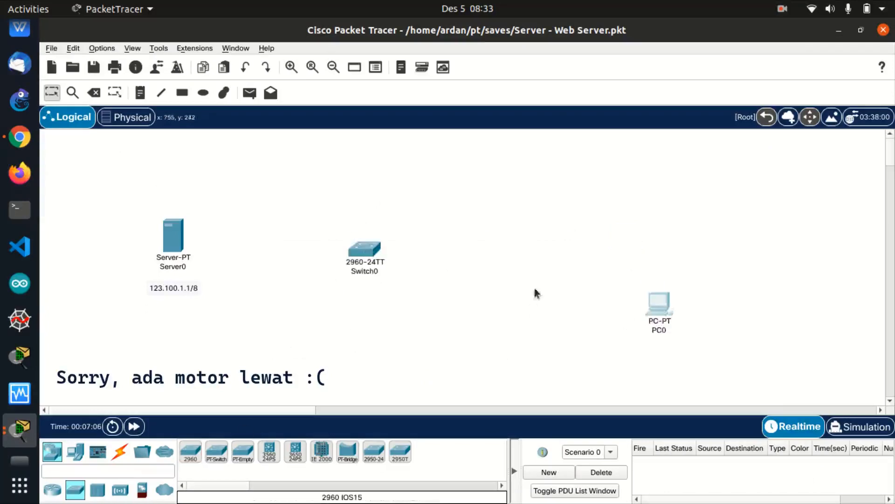
# Connect Server0 to port FastEthernet0/1 of Switch0 with a copper straight-through cable.
pyautogui.click(124, 456)
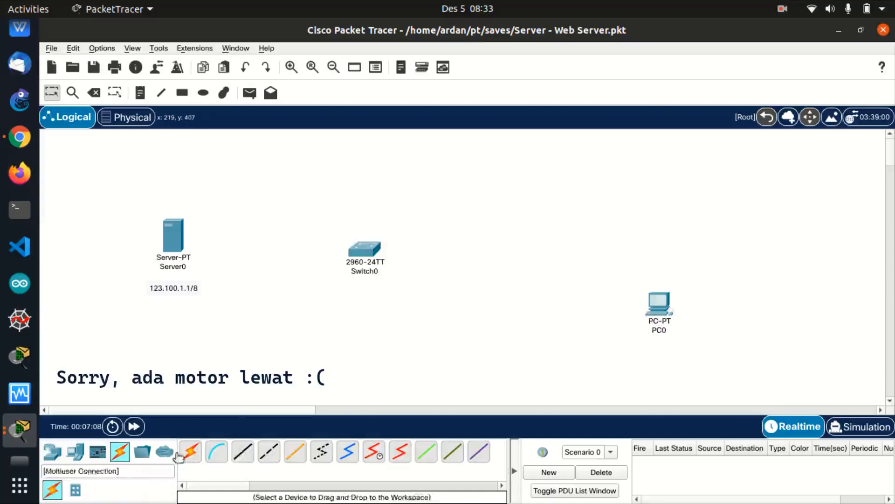
pyautogui.click(269, 451)
pyautogui.click(170, 237)
pyautogui.click(201, 244)
pyautogui.click(365, 250)
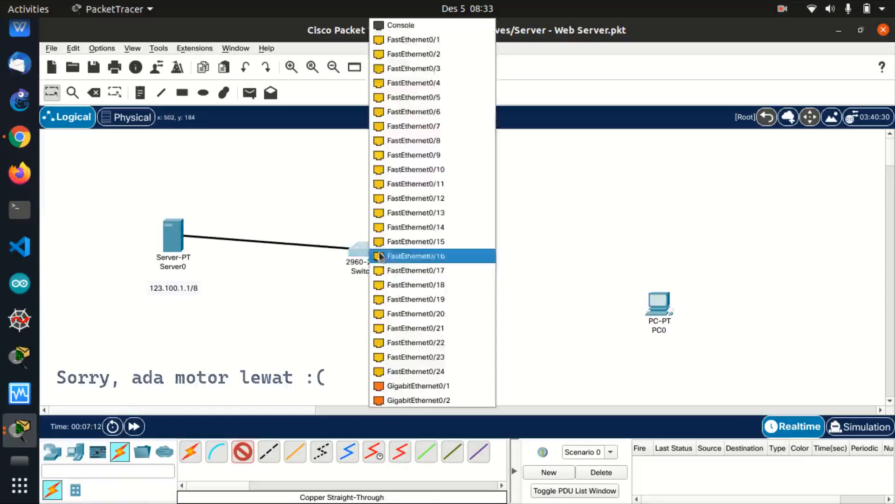
pyautogui.click(396, 40)
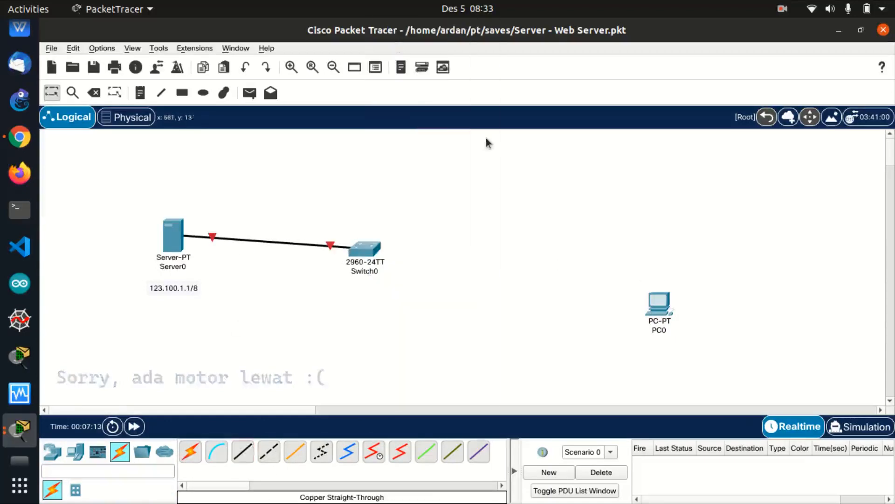
# Connect port FastEthernet0/2 of Switch0 to PC0's FastEthernet0 with a copper straight-through cable.
pyautogui.click(249, 462)
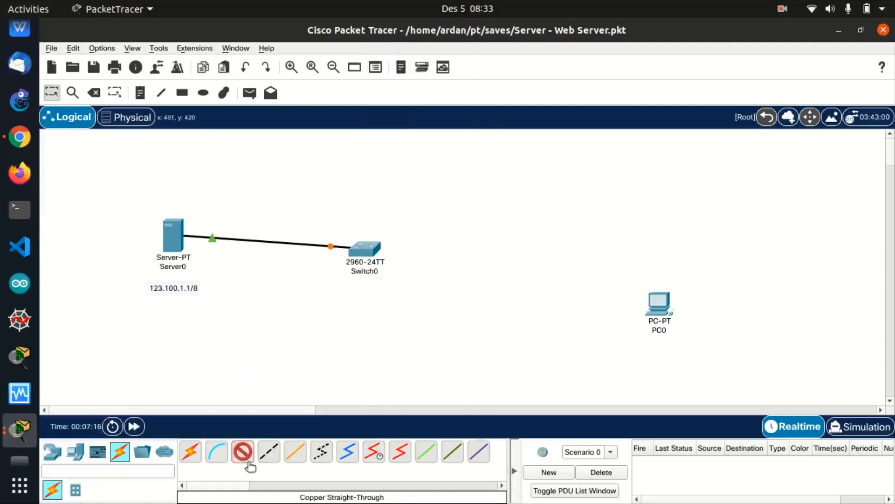
pyautogui.click(371, 256)
pyautogui.click(415, 53)
pyautogui.click(661, 306)
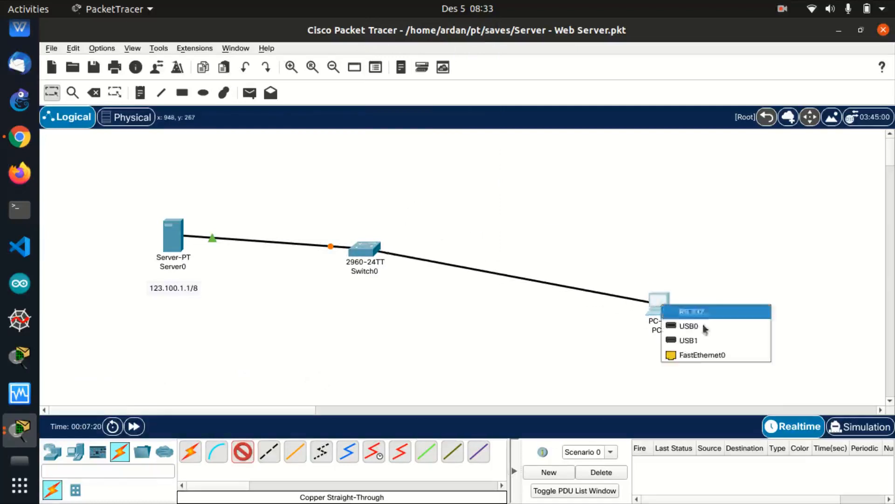
pyautogui.click(695, 357)
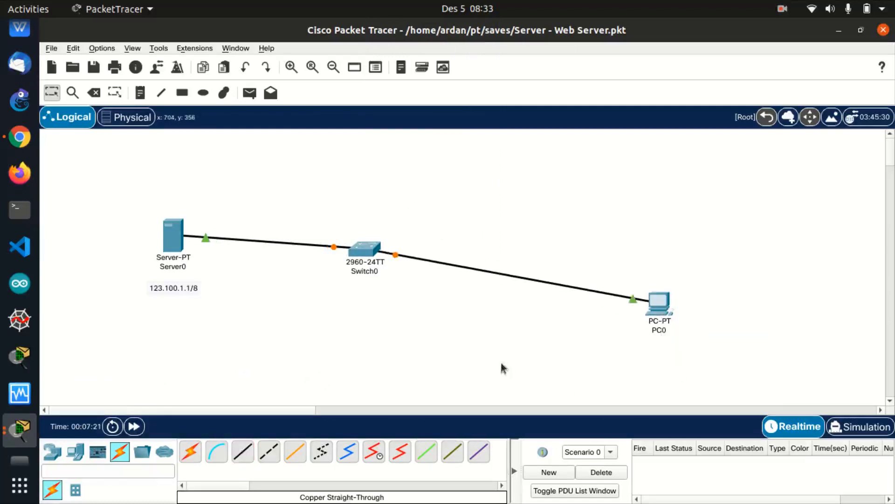
# Add a second PC above PC0 and a laptop above the new PC.
pyautogui.click(52, 450)
pyautogui.click(75, 450)
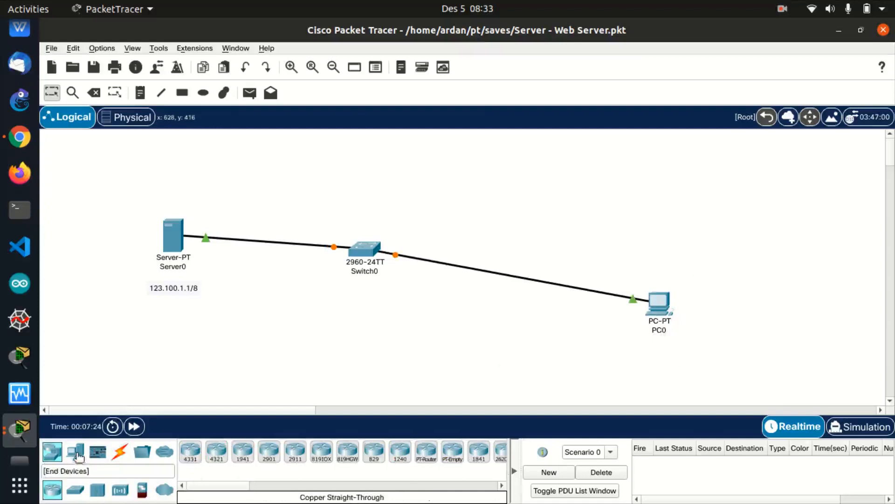
pyautogui.click(190, 451)
pyautogui.click(651, 204)
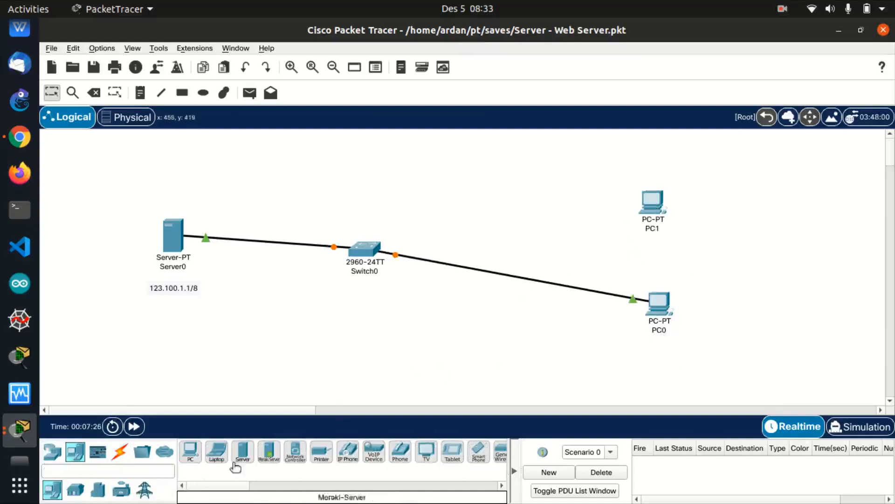
pyautogui.click(216, 451)
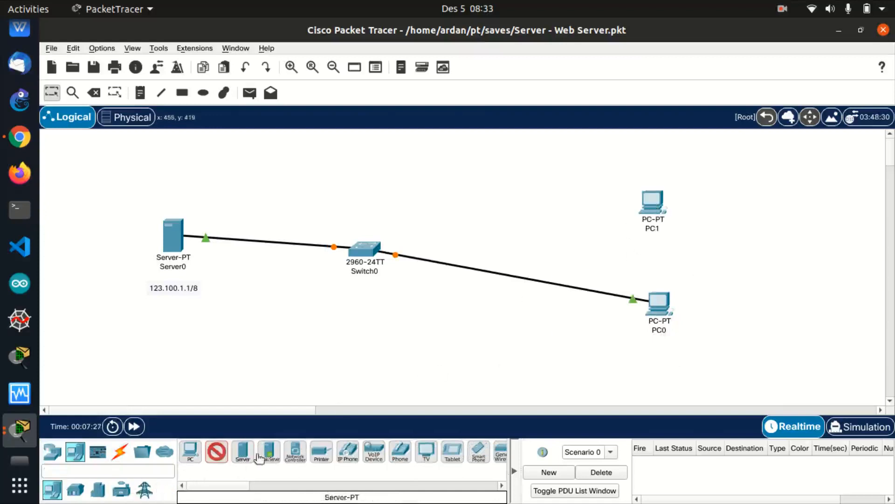
pyautogui.click(612, 148)
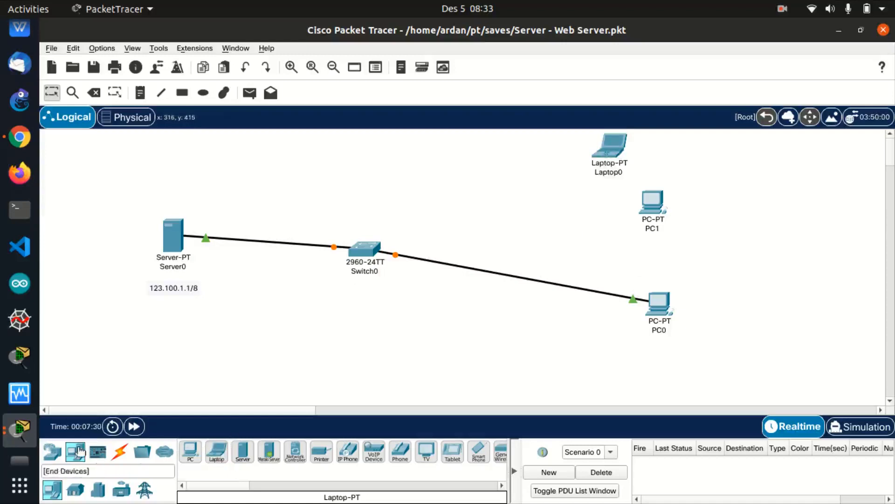
# Connect port FastEthernet0/3 of Switch0 to Laptop0's FastEthernet0 with a copper straight-through cable.
pyautogui.click(120, 451)
pyautogui.click(242, 450)
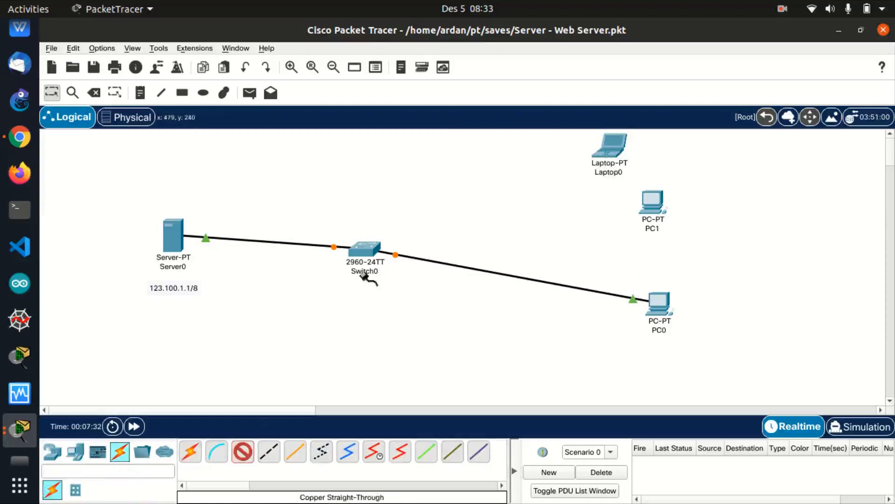
pyautogui.click(372, 247)
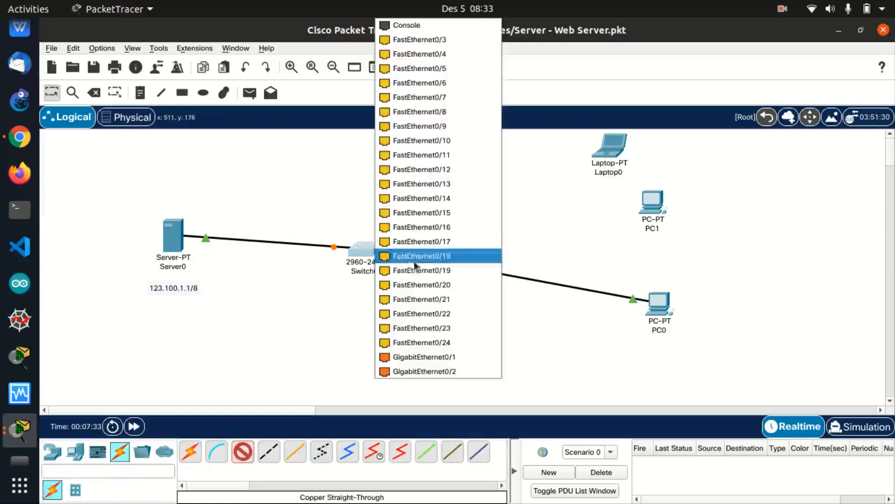
pyautogui.click(433, 40)
pyautogui.click(610, 148)
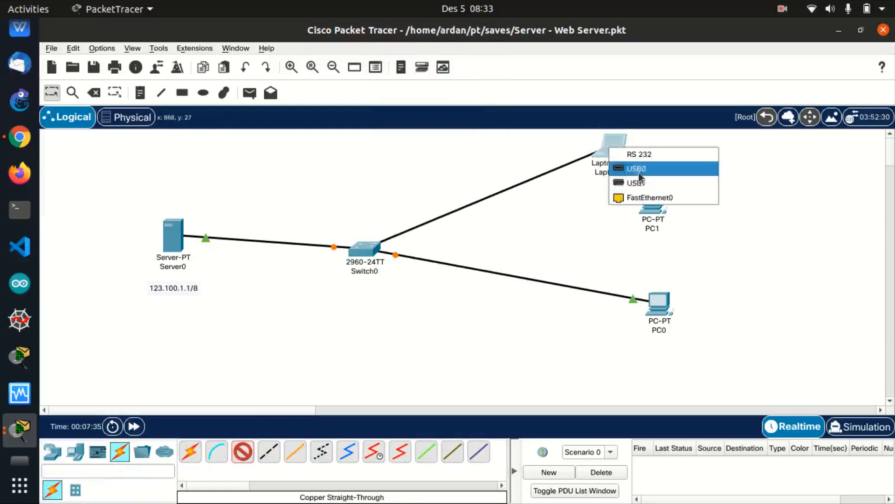
pyautogui.click(643, 198)
# Connect port FastEthernet0/4 of Switch0 to PC1's FastEthernet0 with a copper straight-through cable.
pyautogui.click(242, 451)
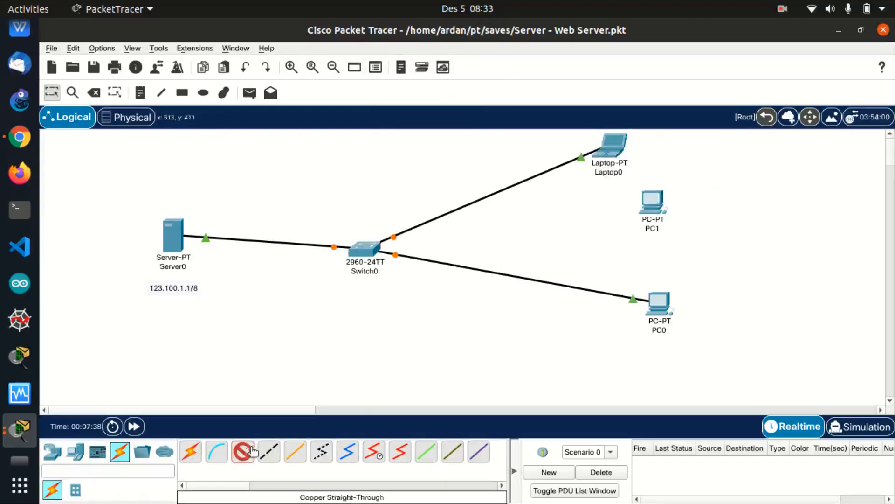
pyautogui.click(373, 248)
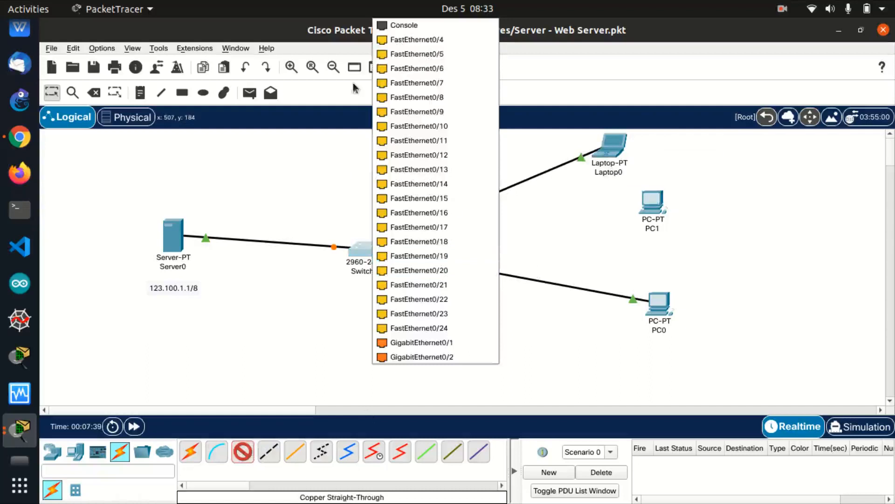
pyautogui.click(403, 41)
pyautogui.click(657, 202)
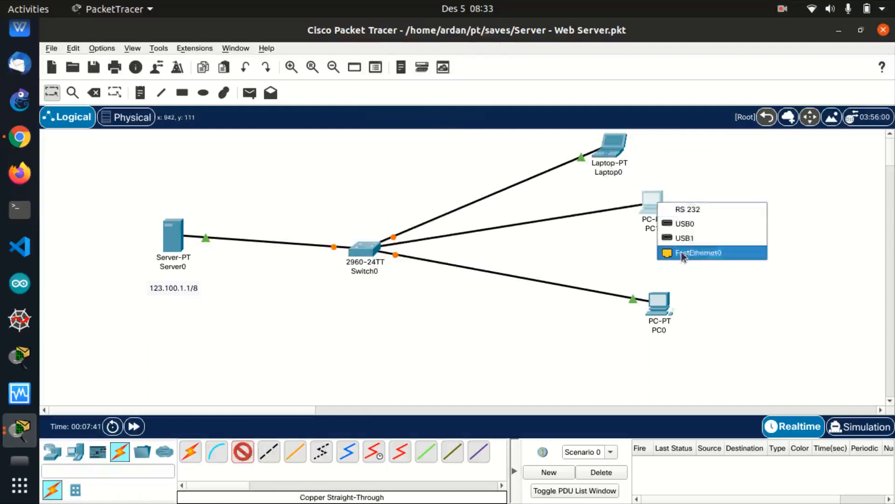
pyautogui.click(681, 252)
# Move PC0, PC1 and Laptop0 down so the three clients form an evenly spaced column.
pyautogui.moveTo(658, 303); pyautogui.dragTo(649, 341)
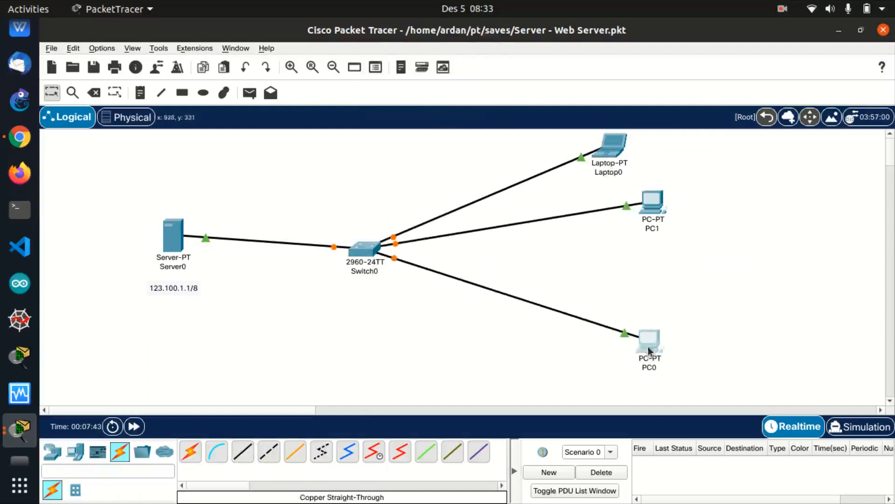
pyautogui.moveTo(654, 201); pyautogui.dragTo(661, 253)
pyautogui.moveTo(620, 143); pyautogui.dragTo(642, 189)
# Set the IP configuration of Laptop0's FastEthernet0 interface to DHCP.
pyautogui.click(626, 186)
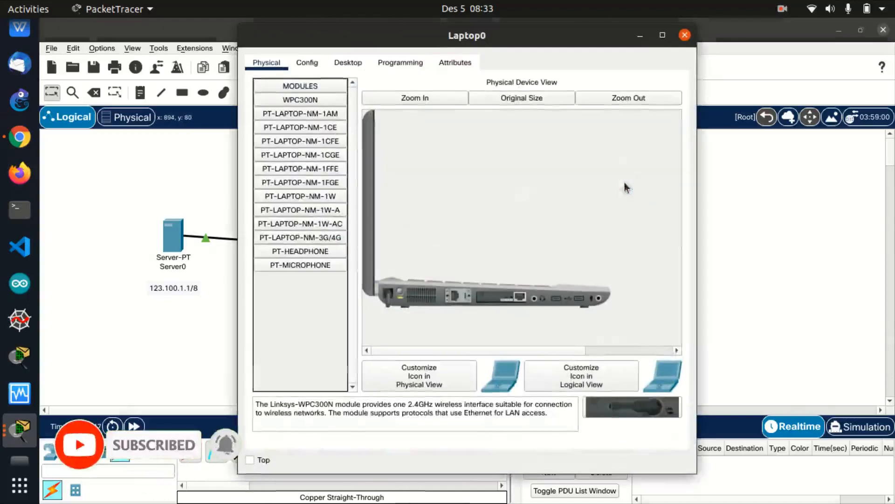
pyautogui.click(322, 66)
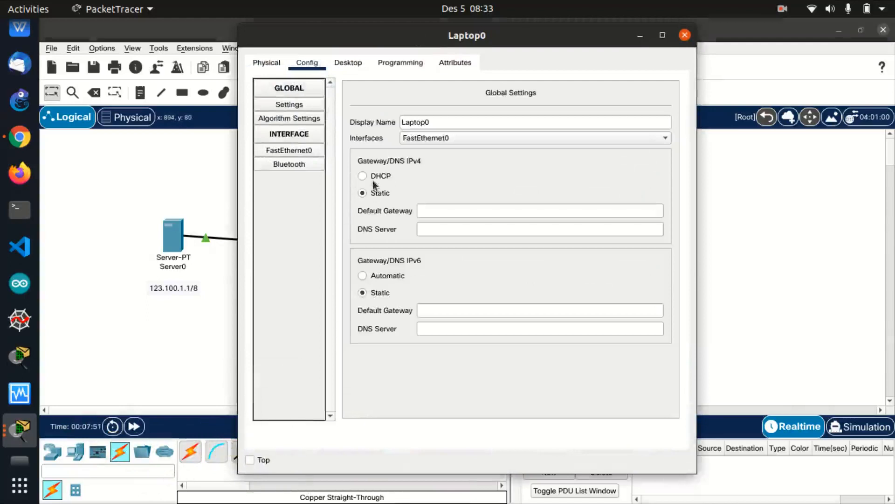
pyautogui.click(309, 165)
pyautogui.click(309, 150)
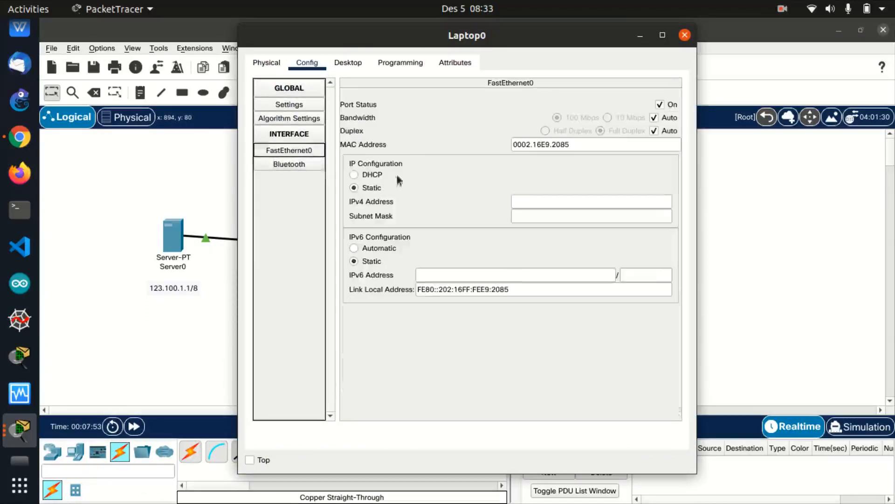
pyautogui.click(366, 173)
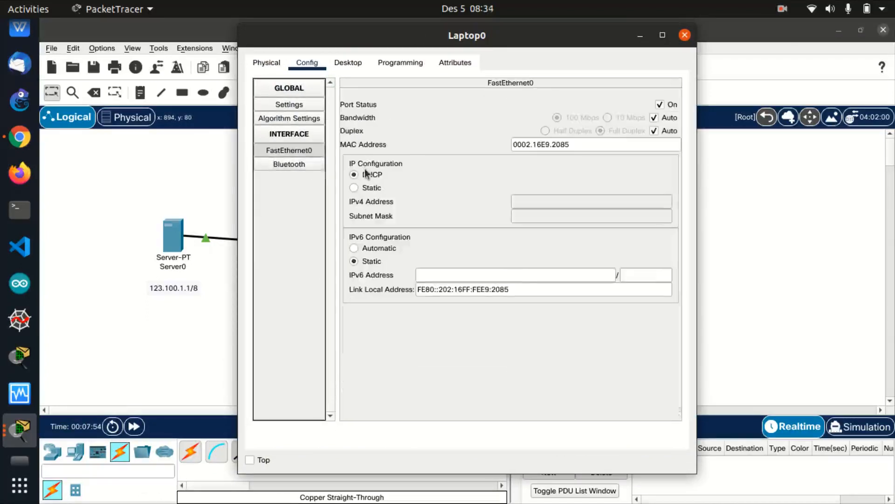
# Run ipconfig in Laptop0's Command Prompt, examine its IPv4 address, and close the laptop's window.
pyautogui.click(410, 64)
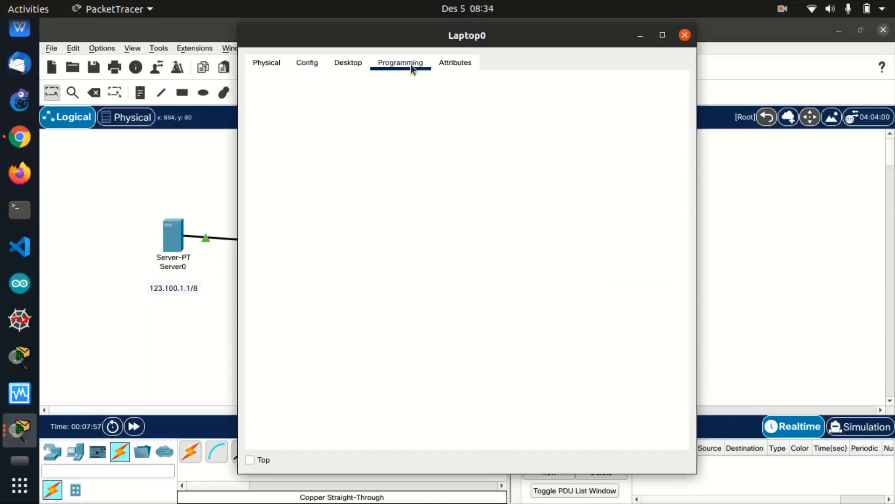
pyautogui.click(357, 68)
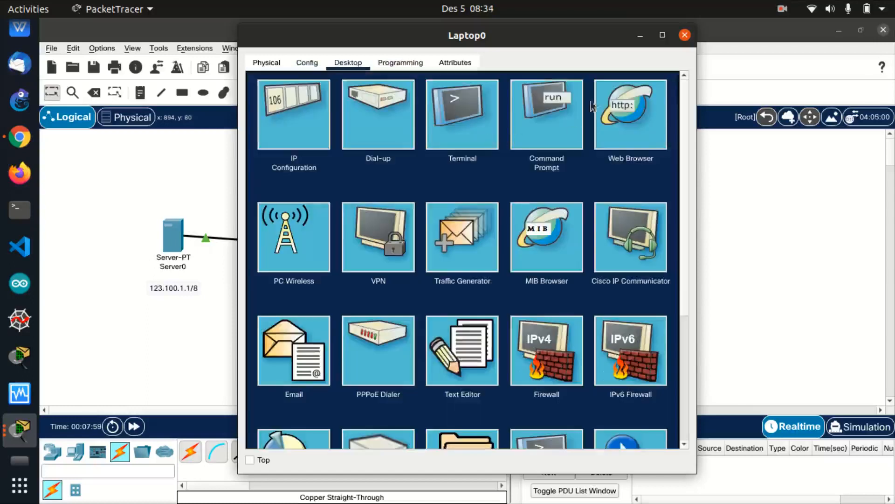
pyautogui.click(572, 109)
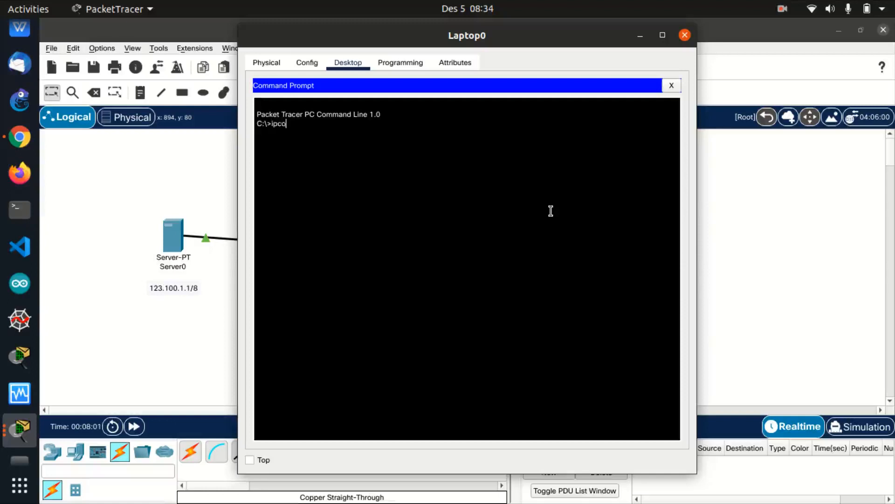
pyautogui.write('ipconfig')
pyautogui.press('Return')
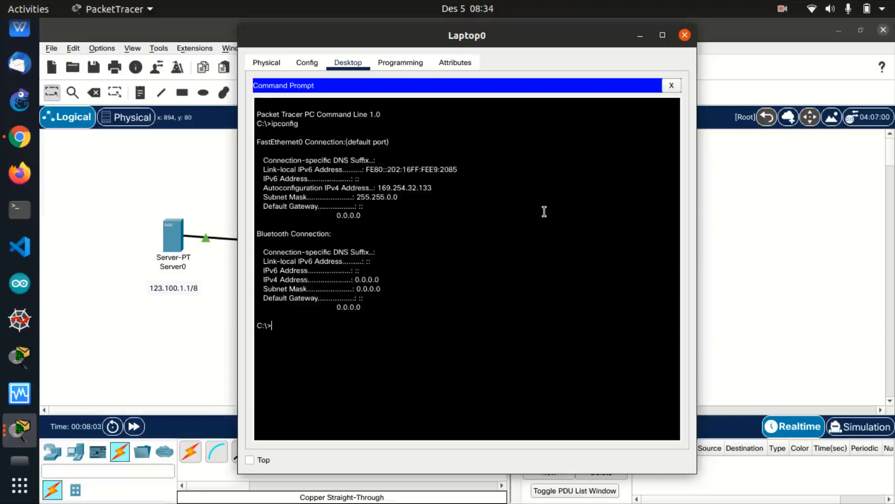
pyautogui.moveTo(436, 184); pyautogui.dragTo(382, 188)
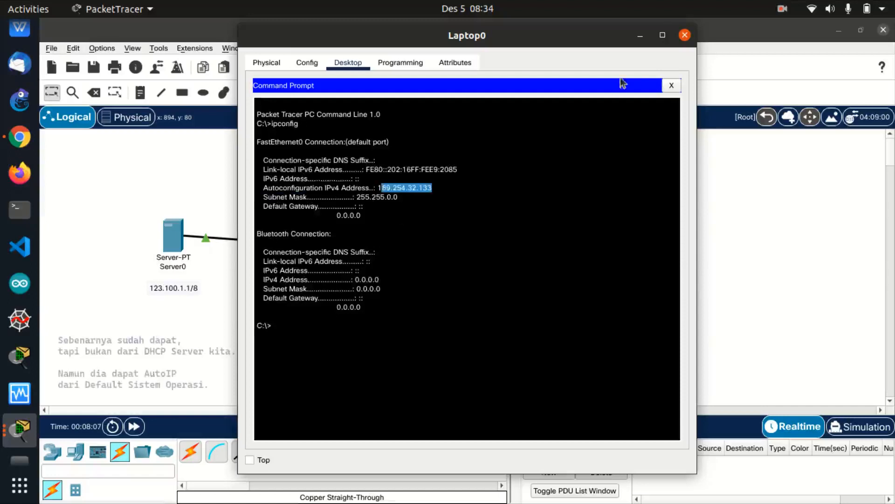
pyautogui.click(684, 35)
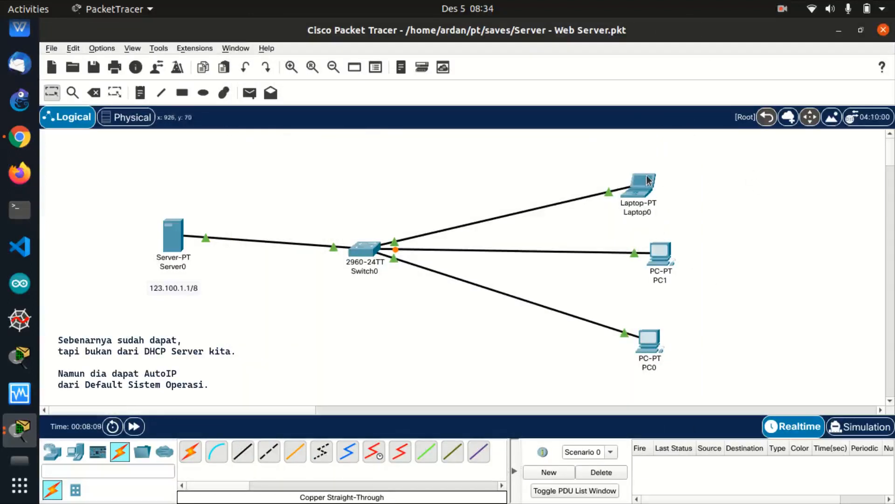
pyautogui.moveTo(647, 180)
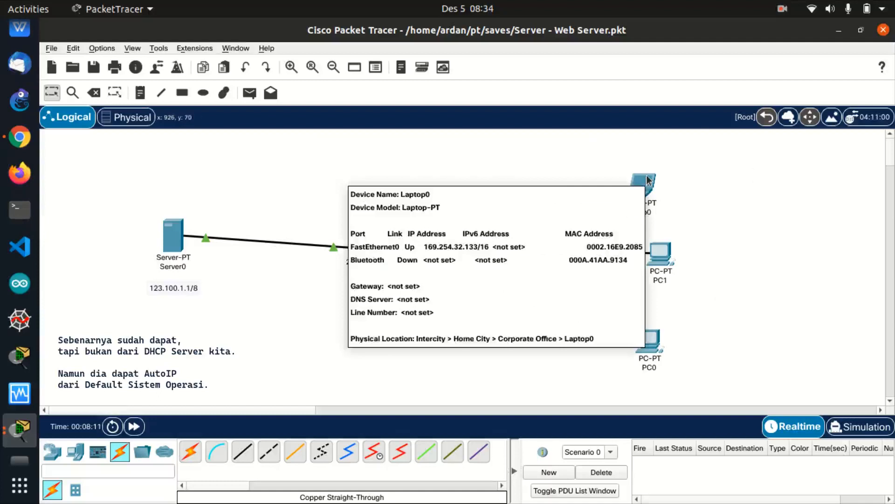
# Set the IP configuration of PC1's FastEthernet0 interface to DHCP.
pyautogui.click(659, 252)
pyautogui.click(307, 63)
pyautogui.click(315, 150)
pyautogui.click(354, 175)
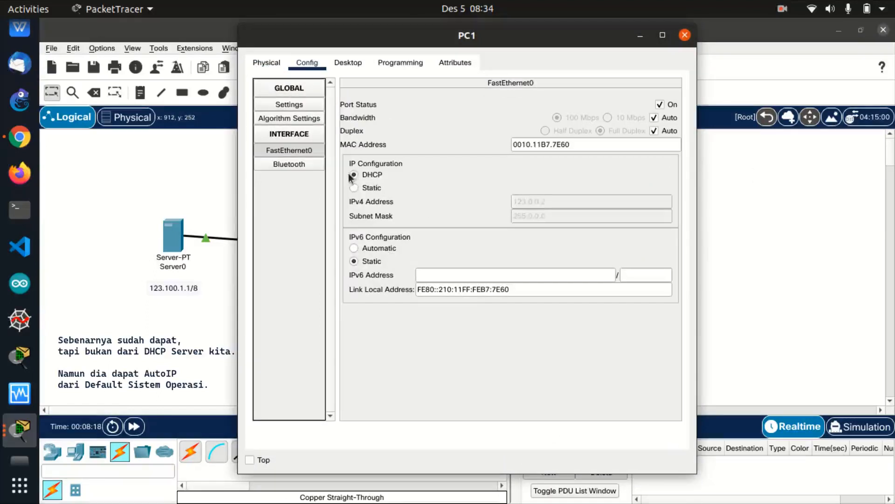
# Run ipconfig in PC1's Command Prompt to read its IPv4 address, and close PC1's window.
pyautogui.click(397, 64)
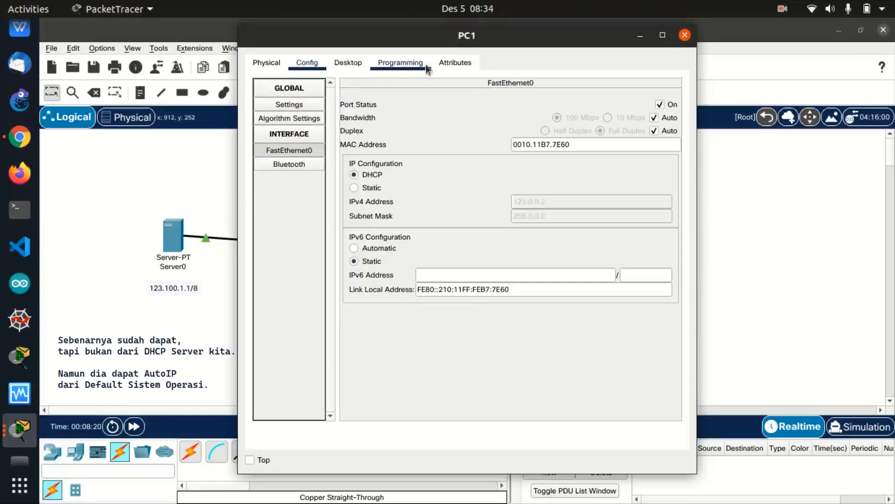
pyautogui.click(339, 65)
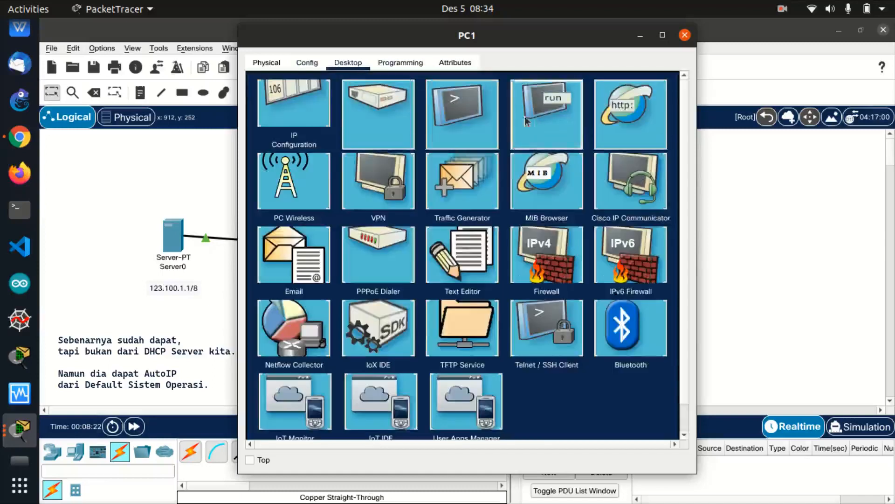
pyautogui.click(525, 116)
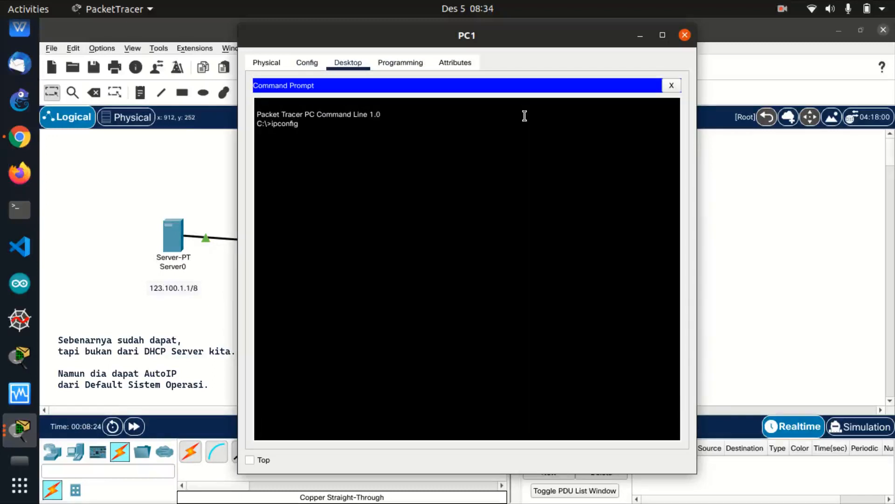
pyautogui.press('Return')
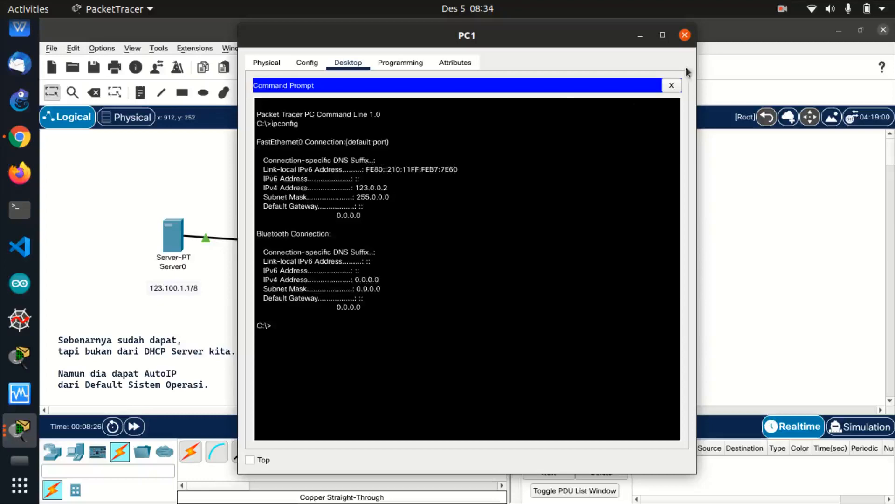
pyautogui.click(684, 37)
# Select DHCP again as the IP configuration of Laptop0's FastEthernet0 interface.
pyautogui.click(638, 191)
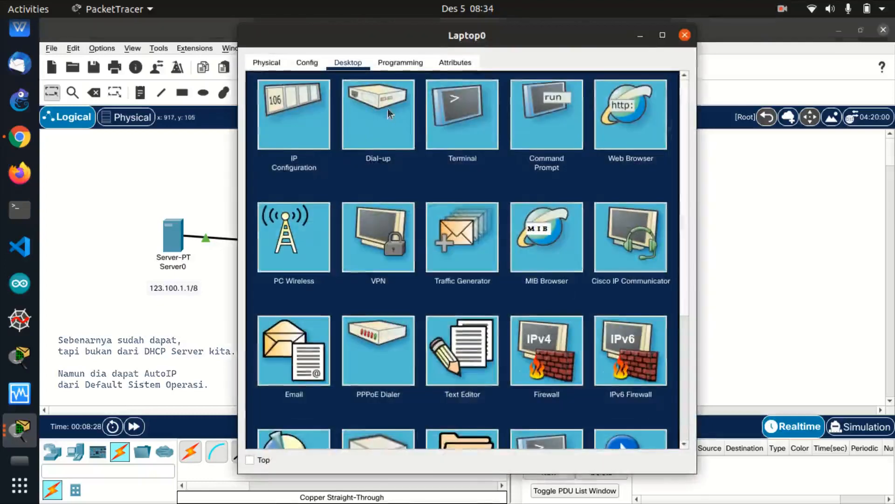
pyautogui.click(317, 71)
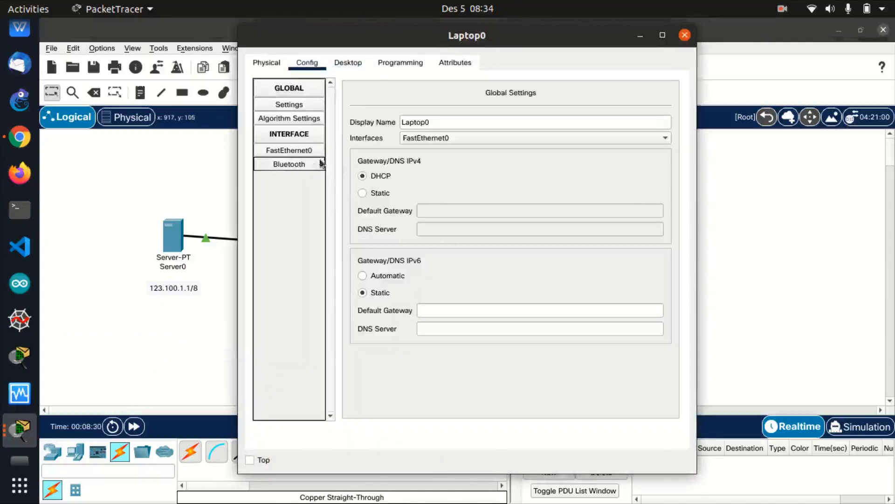
pyautogui.click(317, 150)
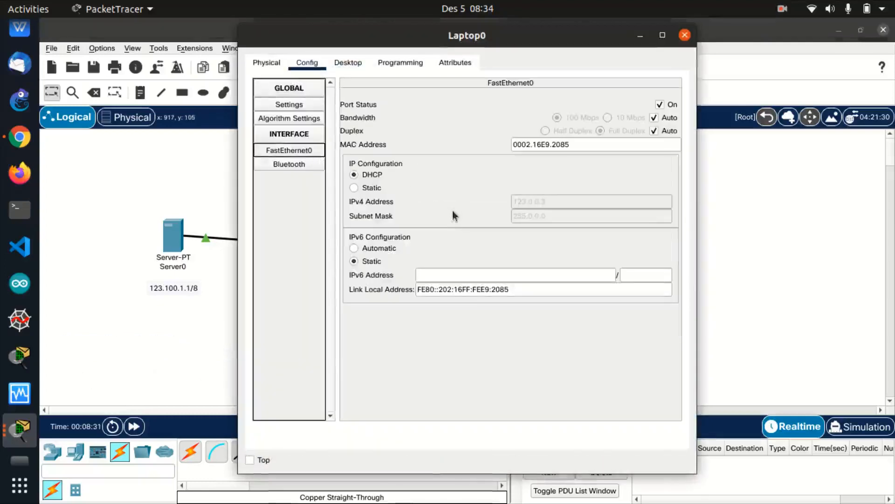
pyautogui.click(360, 175)
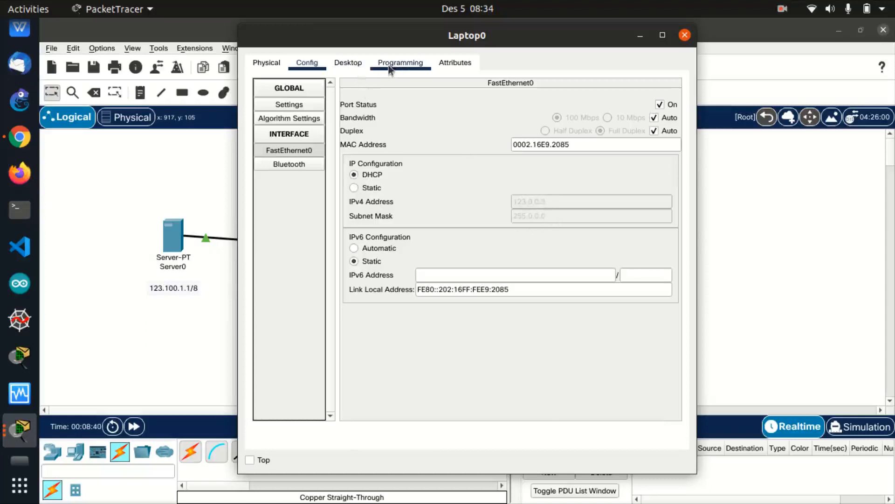
# Run ipconfig again in Laptop0's Command Prompt, compare the IPv4 address with the earlier output, and close the laptop's window.
pyautogui.click(348, 63)
pyautogui.click(558, 118)
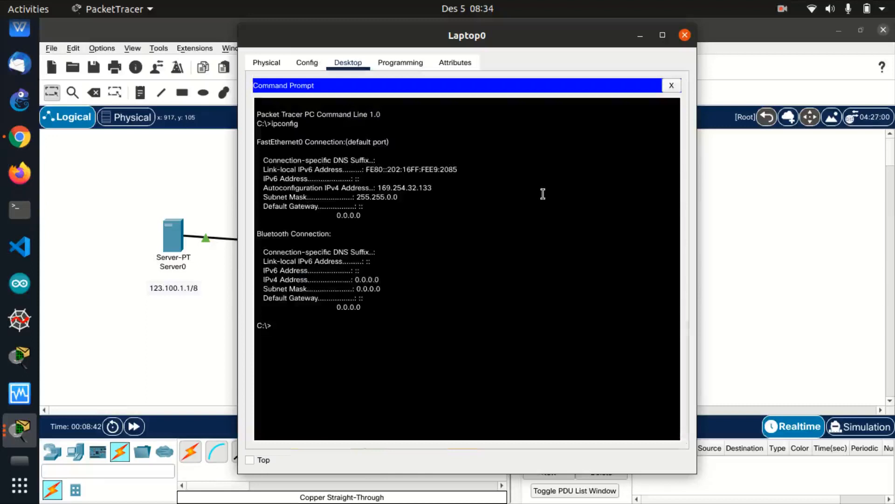
pyautogui.press('Up')
pyautogui.press('Return')
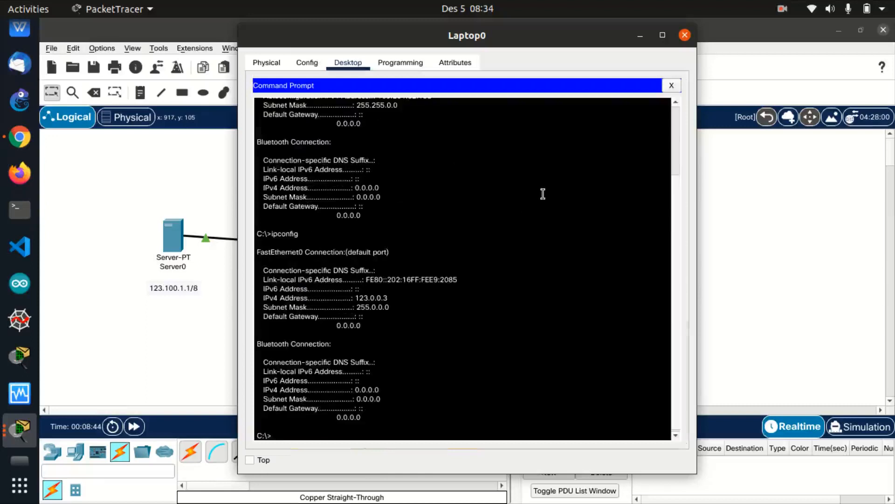
pyautogui.moveTo(389, 298); pyautogui.dragTo(350, 298)
pyautogui.scroll(3, 399, 134)
pyautogui.moveTo(438, 189); pyautogui.dragTo(351, 188)
pyautogui.click(375, 219)
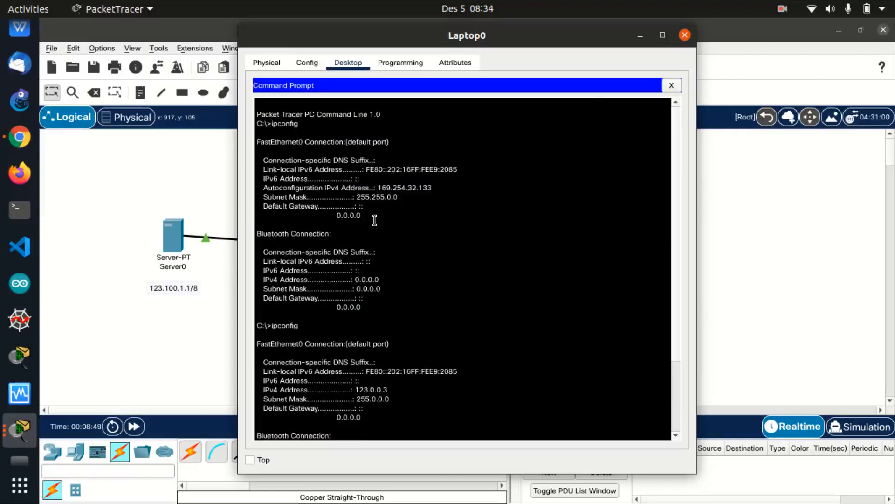
pyautogui.click(684, 34)
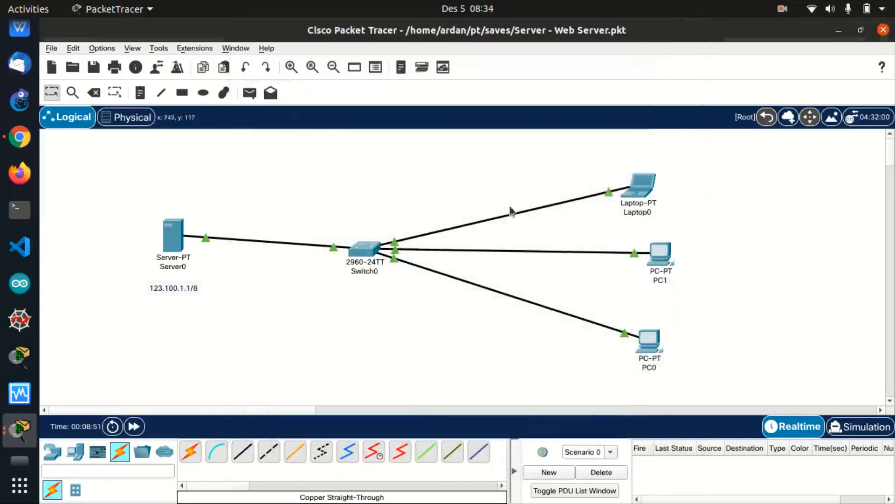
pyautogui.moveTo(281, 186); pyautogui.dragTo(309, 179)
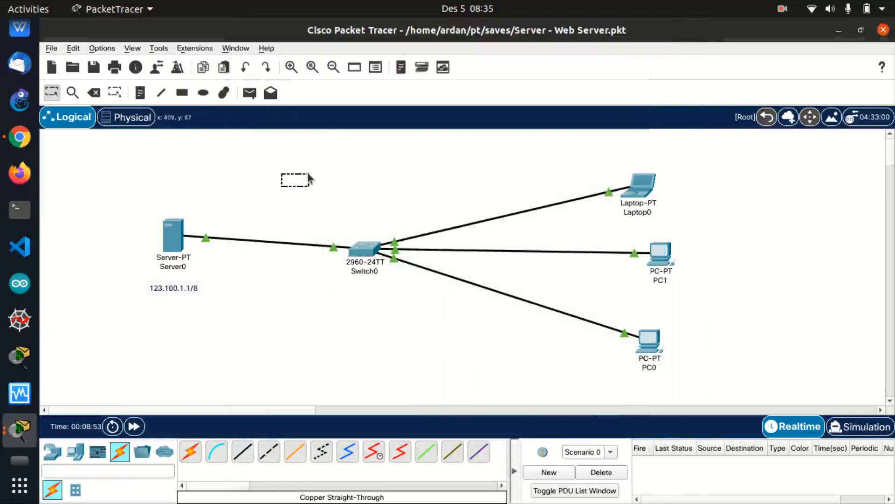
pyautogui.moveTo(329, 237); pyautogui.dragTo(351, 248)
pyautogui.click(403, 203)
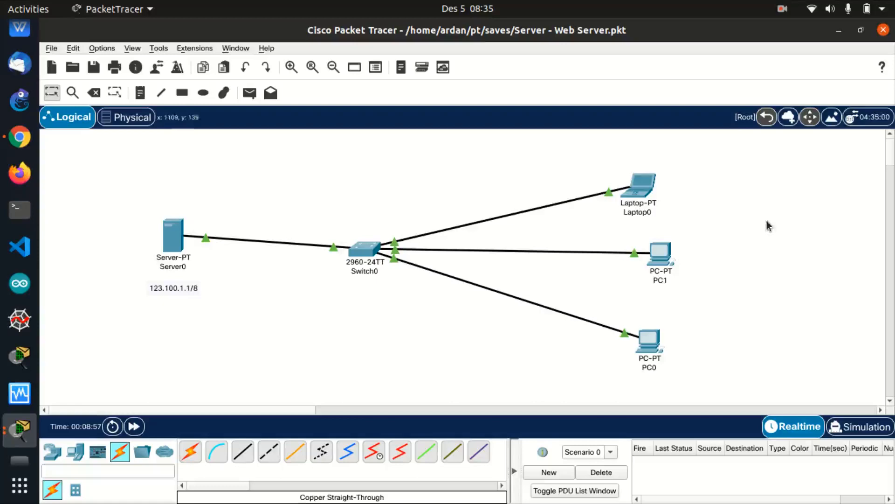
# Ping the server at 123.100.1.1 from Laptop0's Command Prompt.
pyautogui.click(640, 185)
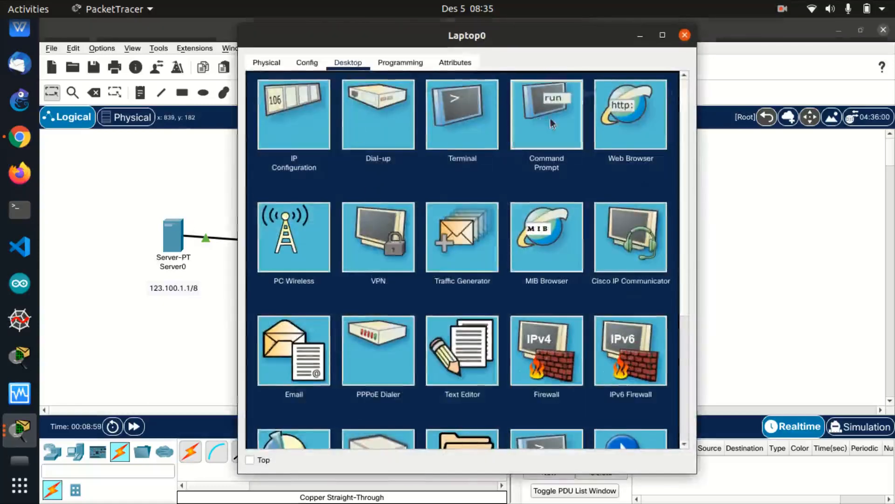
pyautogui.click(550, 112)
pyautogui.scroll(-3, 480, 280)
pyautogui.write('ping')
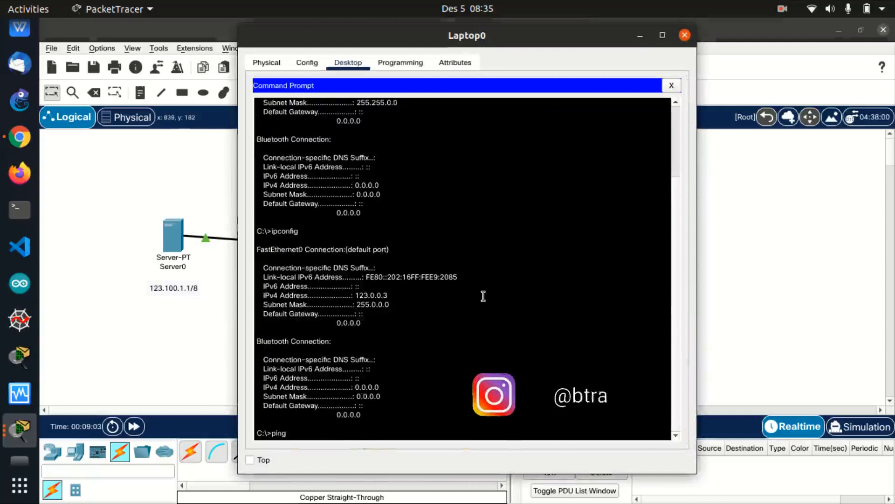
pyautogui.write(' 123.0')
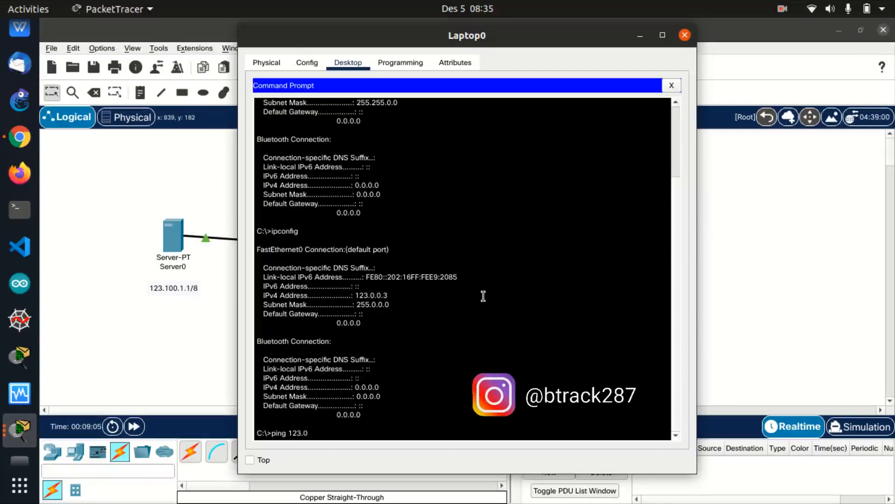
pyautogui.press('Return')
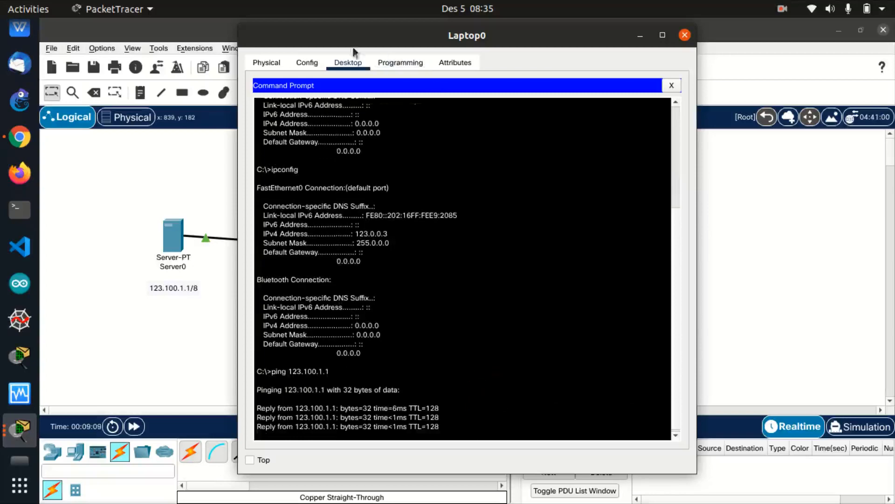
# Load the server's web page at 123.100.1.1 in Laptop0's Web Browser, examine its welcome text, and close the laptop's window.
pyautogui.click(400, 64)
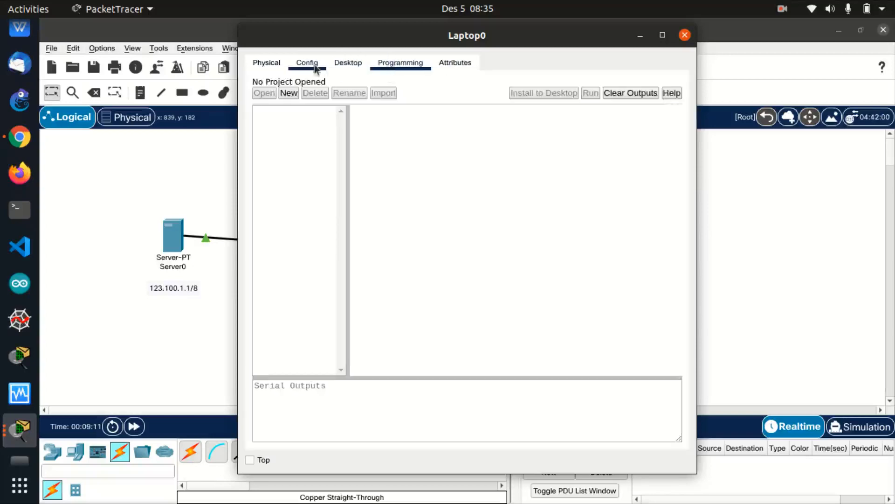
pyautogui.click(348, 62)
pyautogui.click(672, 85)
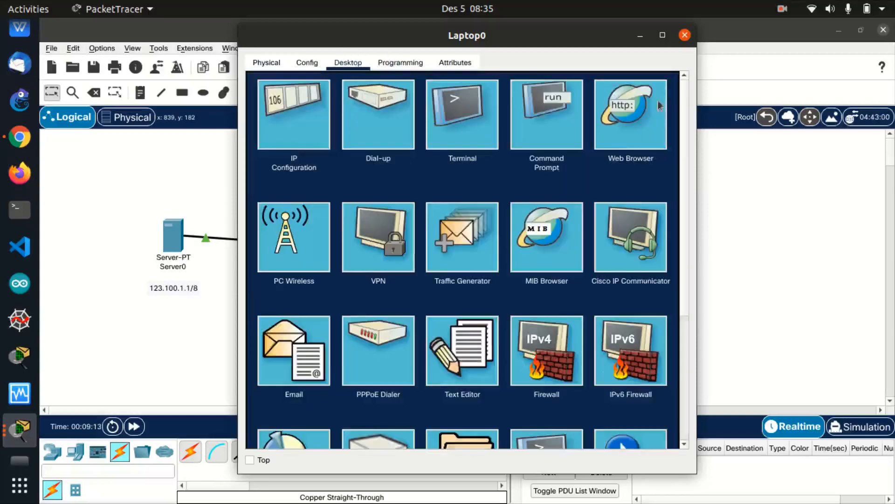
pyautogui.click(656, 126)
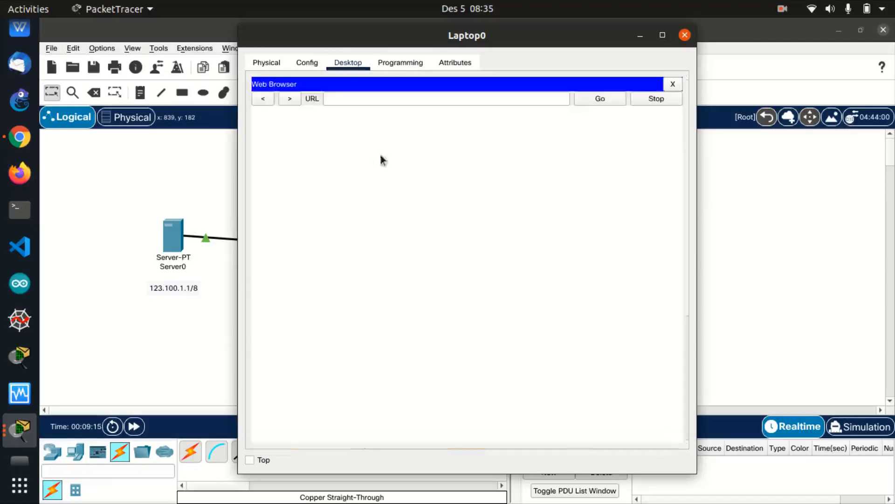
pyautogui.click(344, 98)
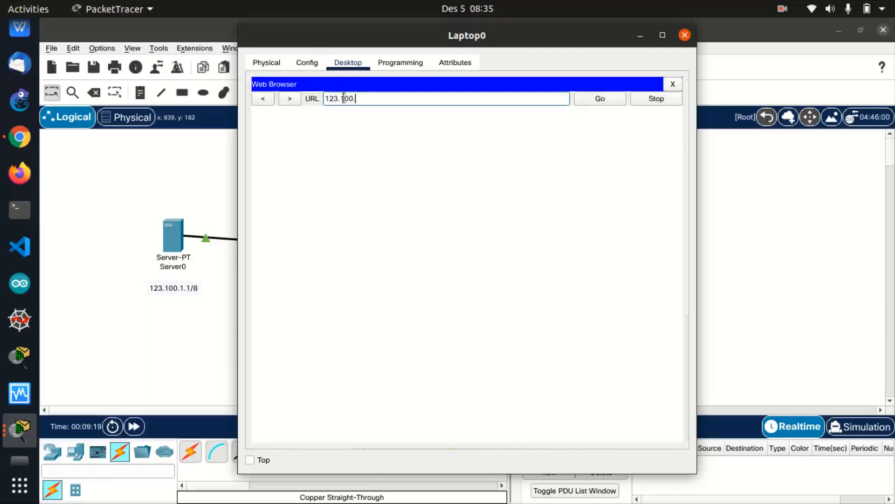
pyautogui.press('Return')
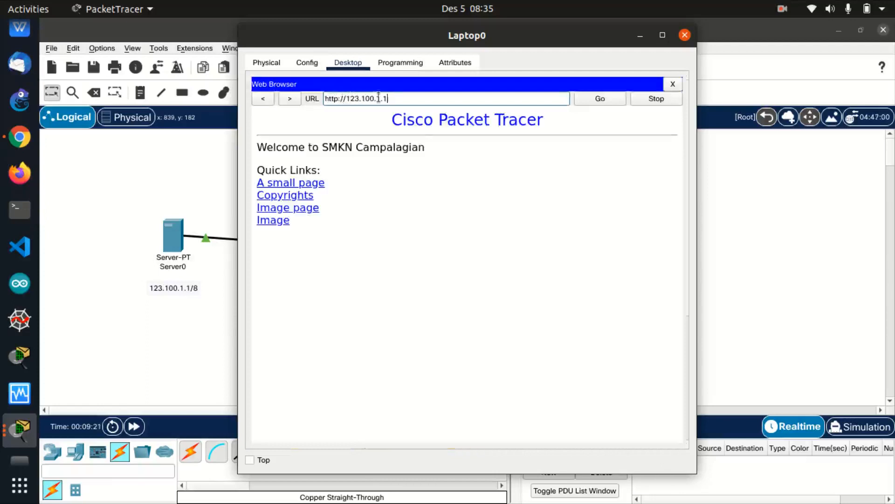
pyautogui.tripleClick(361, 148)
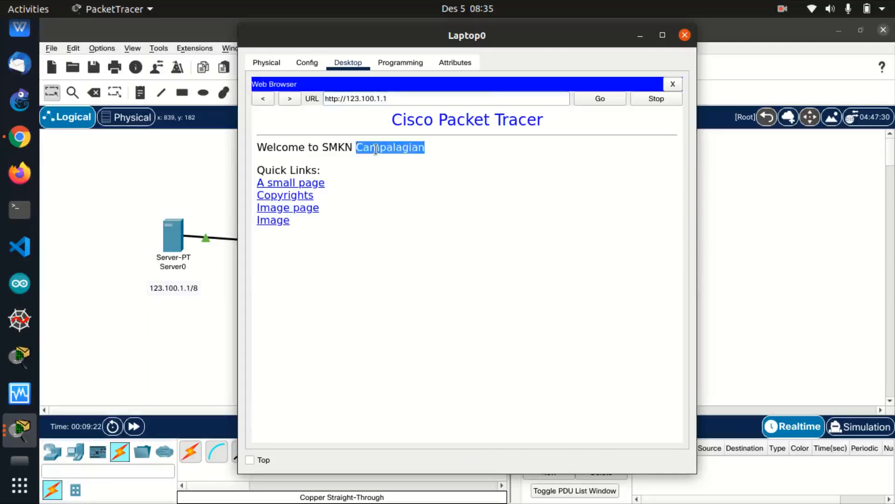
pyautogui.click(685, 34)
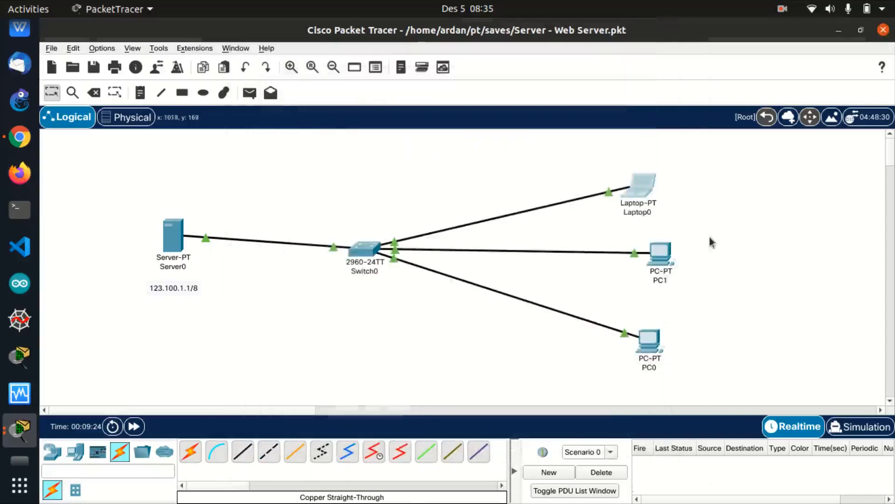
# Examine the IPv4 address line of the ipconfig output in PC1's Command Prompt, and close the prompt.
pyautogui.click(660, 269)
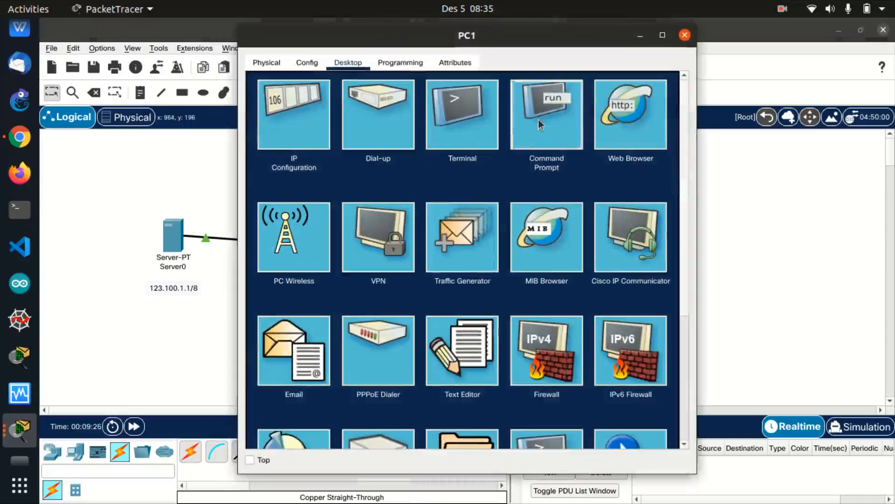
pyautogui.click(539, 124)
pyautogui.tripleClick(381, 186)
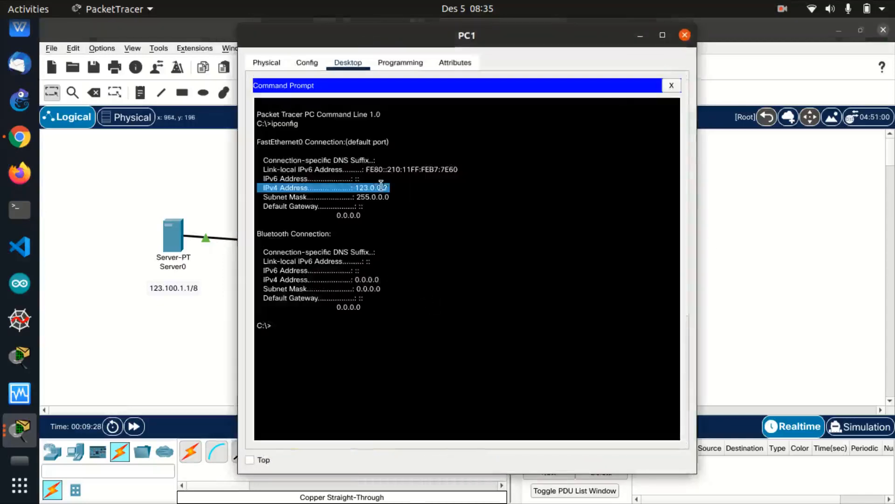
pyautogui.click(672, 86)
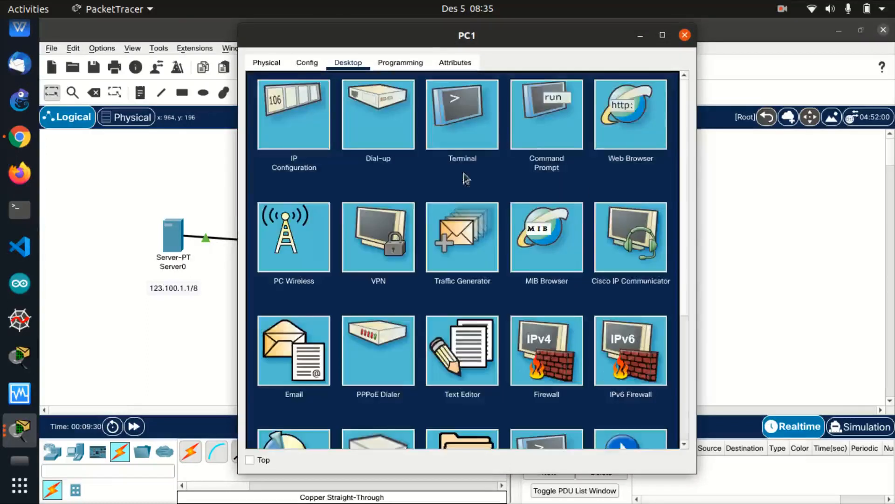
# Load the server's web page at 123.100.1.1 in PC1's Web Browser.
pyautogui.click(632, 114)
pyautogui.click(399, 99)
pyautogui.write('123.100.1')
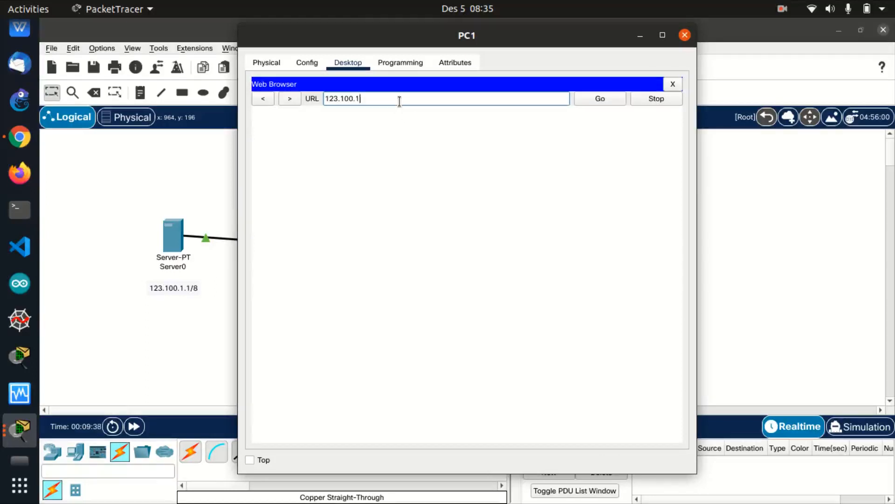
pyautogui.write('.1')
pyautogui.click(600, 98)
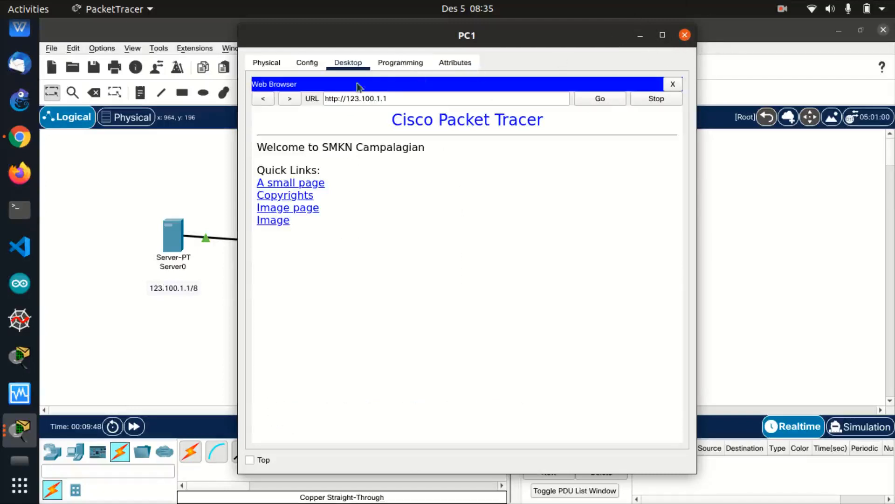
# Check the IP configuration of PC1's FastEthernet0 interface, and close PC1's window.
pyautogui.click(303, 64)
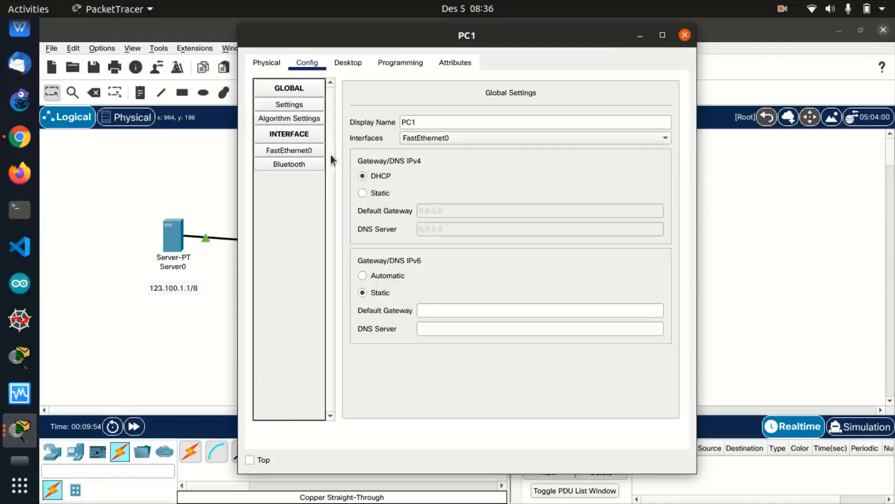
pyautogui.click(317, 156)
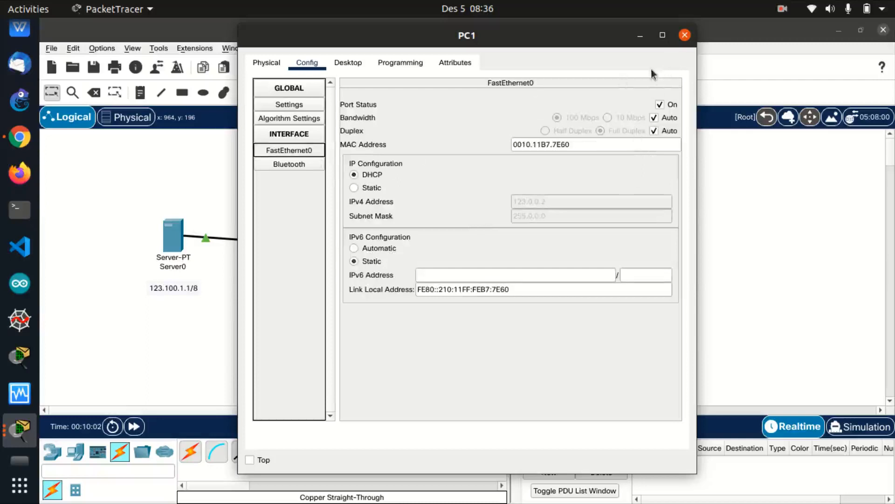
pyautogui.click(684, 35)
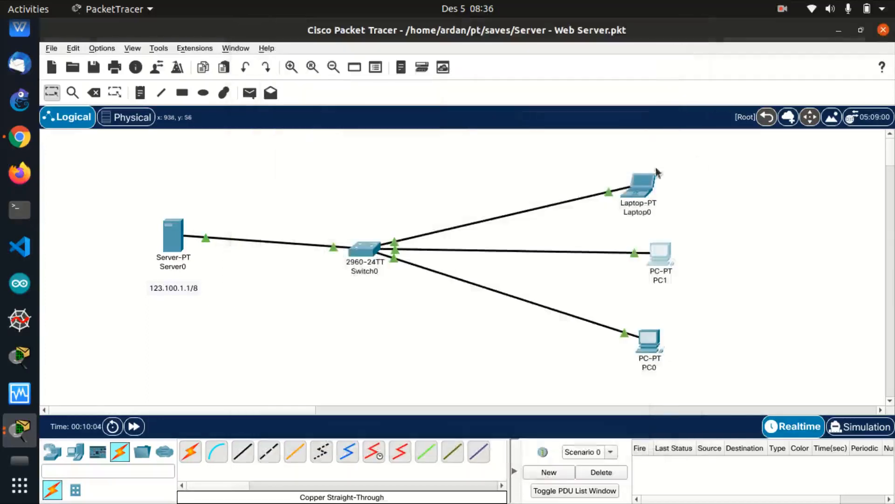
# Move Switch0 closer to the clients and shift Server0 slightly down so it is level with the switch.
pyautogui.moveTo(359, 265); pyautogui.dragTo(396, 258)
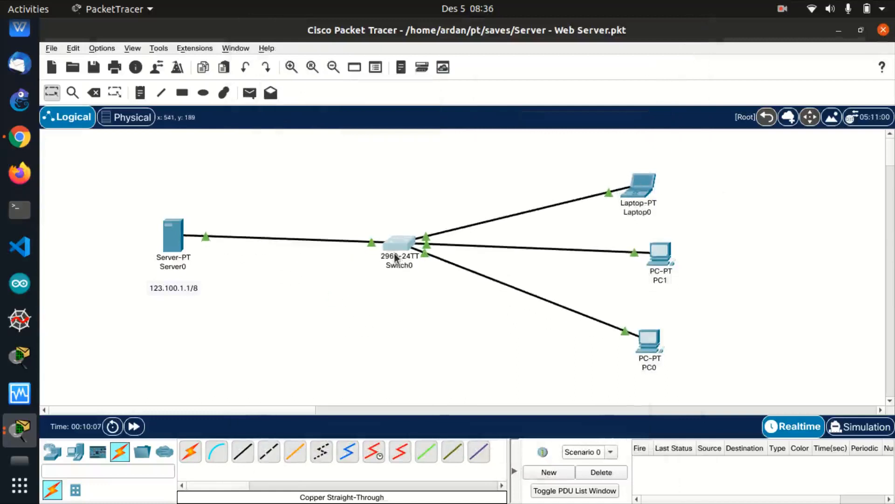
pyautogui.moveTo(168, 244); pyautogui.dragTo(169, 249)
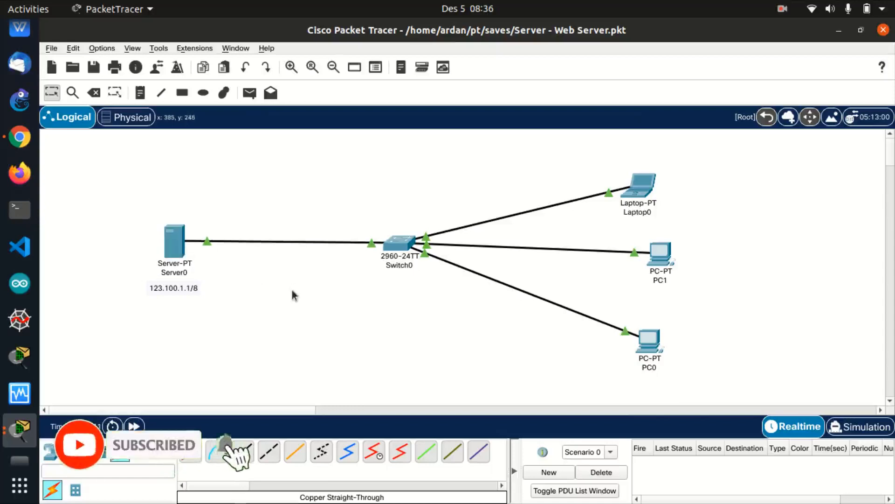
pyautogui.moveTo(124, 286); pyautogui.dragTo(239, 309)
pyautogui.click(270, 320)
# Move PC0 toward the switch, PC1 slightly down, and Laptop0 outward until it sits above PC1.
pyautogui.moveTo(658, 351); pyautogui.dragTo(594, 365)
pyautogui.moveTo(665, 266); pyautogui.dragTo(665, 292)
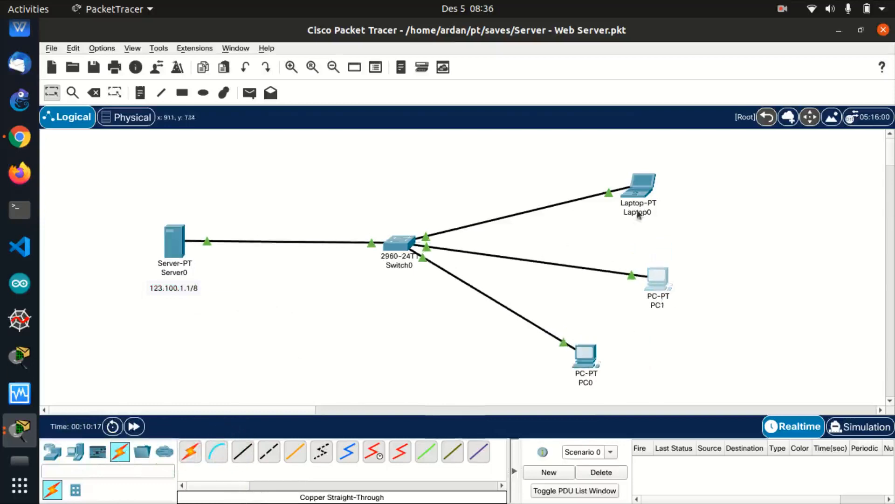
pyautogui.moveTo(648, 188); pyautogui.dragTo(663, 198)
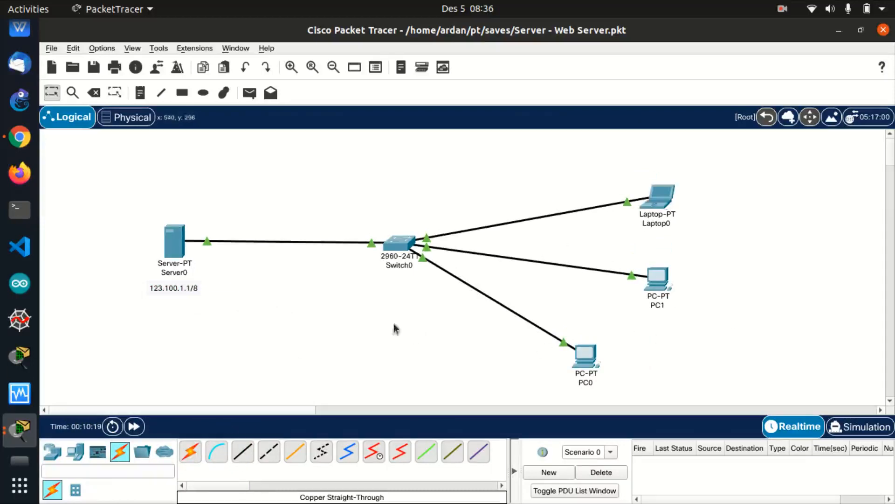
pyautogui.click(787, 7)
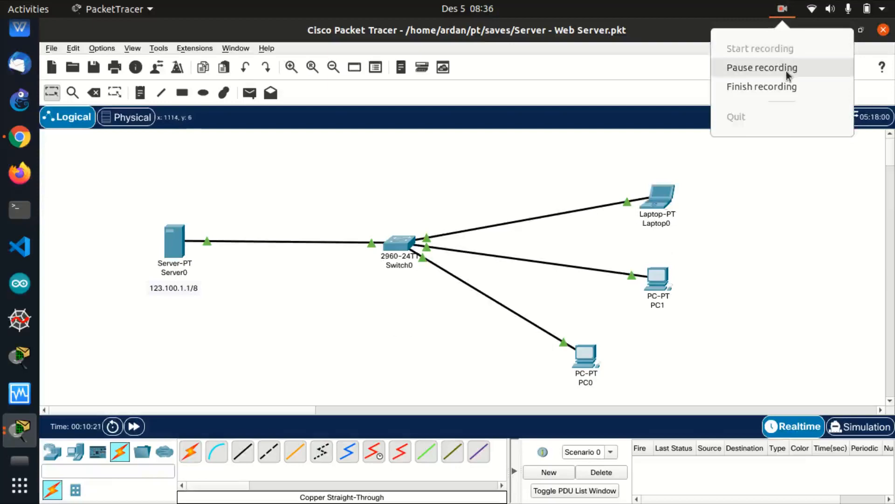